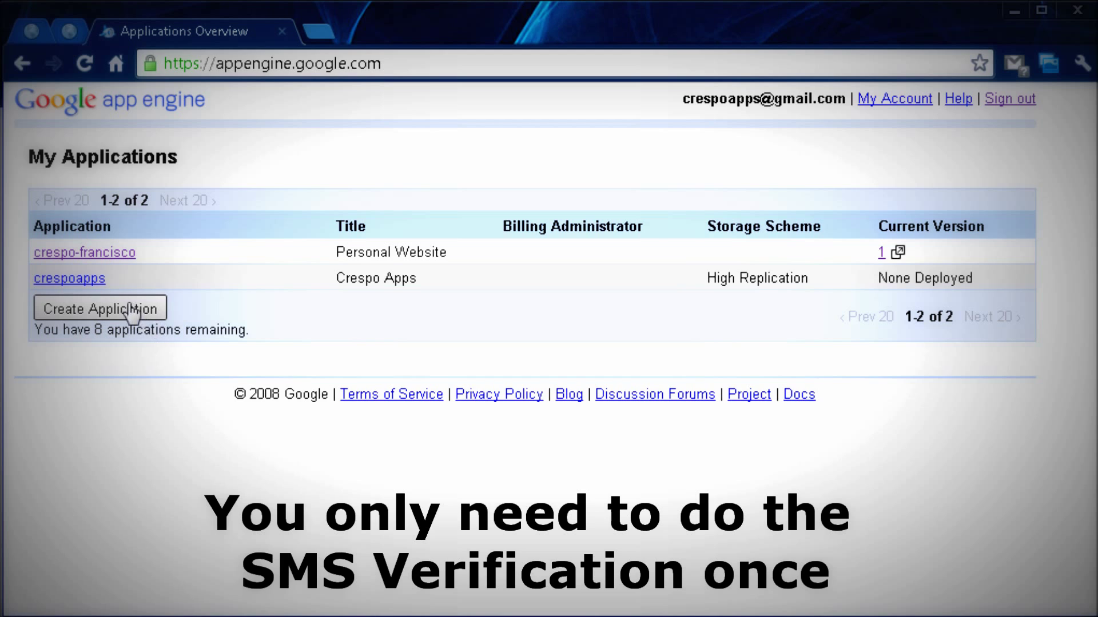
# Find the helloworld identifier taken, title the app My Personal Webpage, and submit it.
pyautogui.click(132, 312)
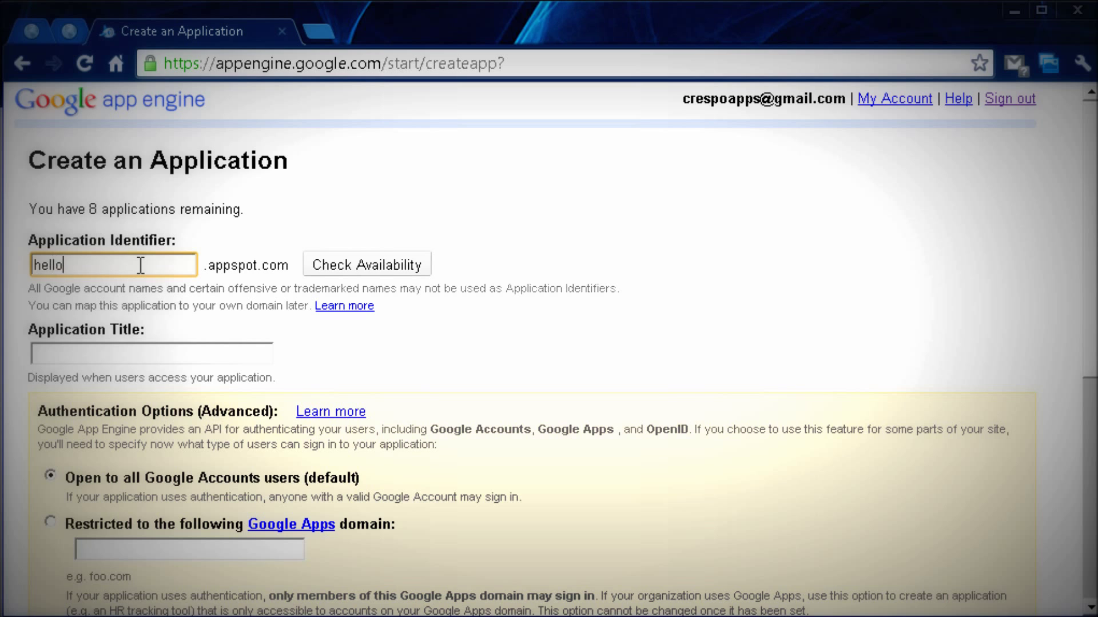
pyautogui.click(350, 273)
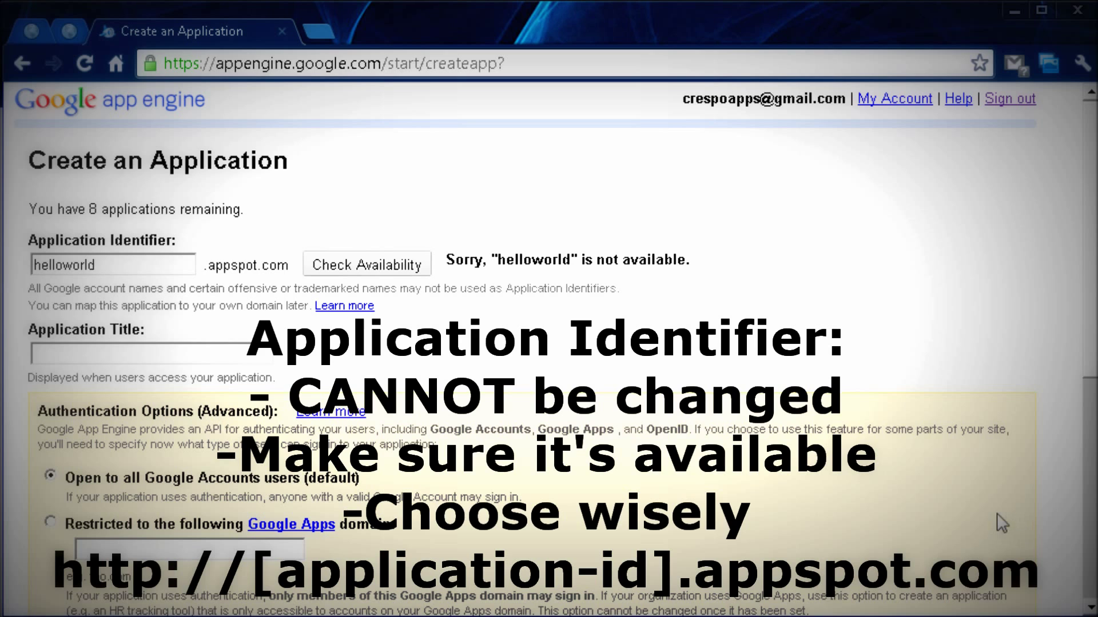
pyautogui.click(175, 343)
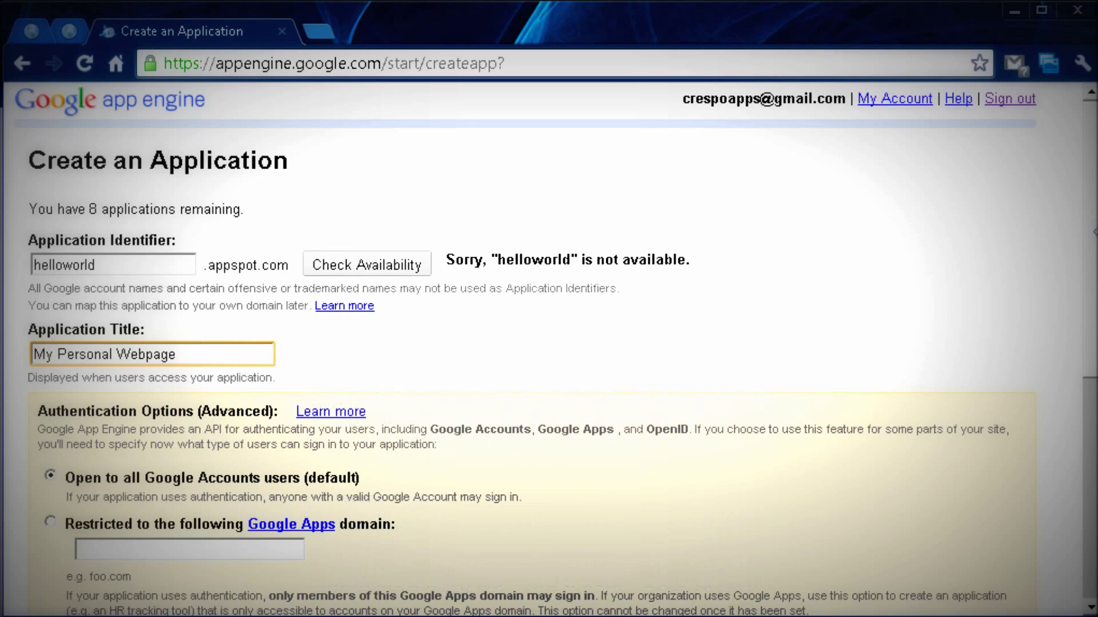
pyautogui.scroll(-7, 549, 349)
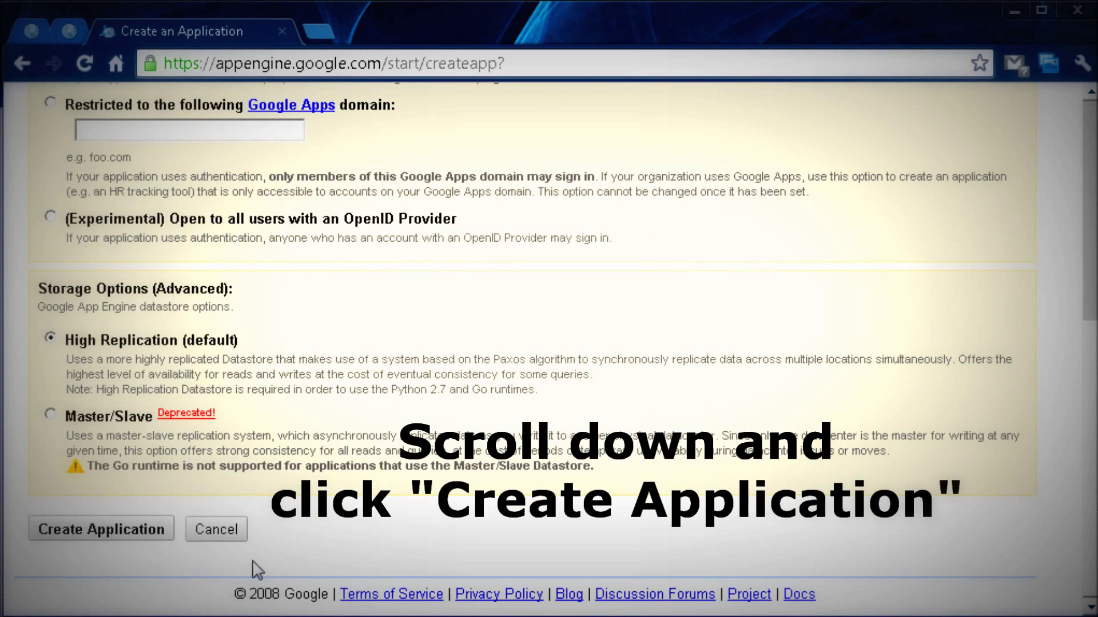
pyautogui.click(166, 534)
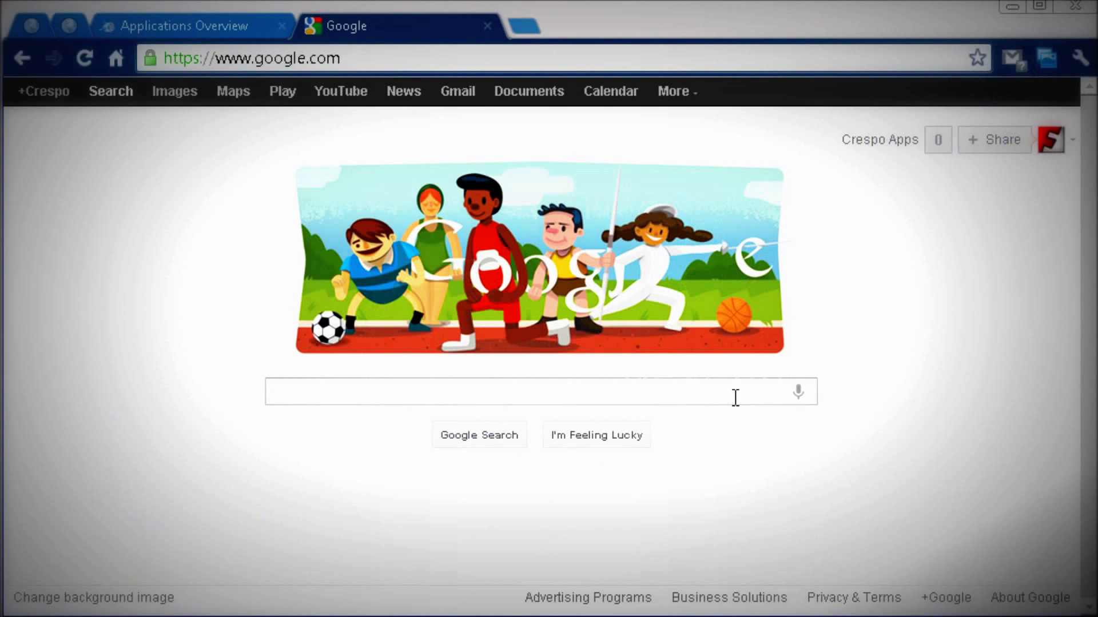
# Search Google for eclipse.
pyautogui.click(725, 393)
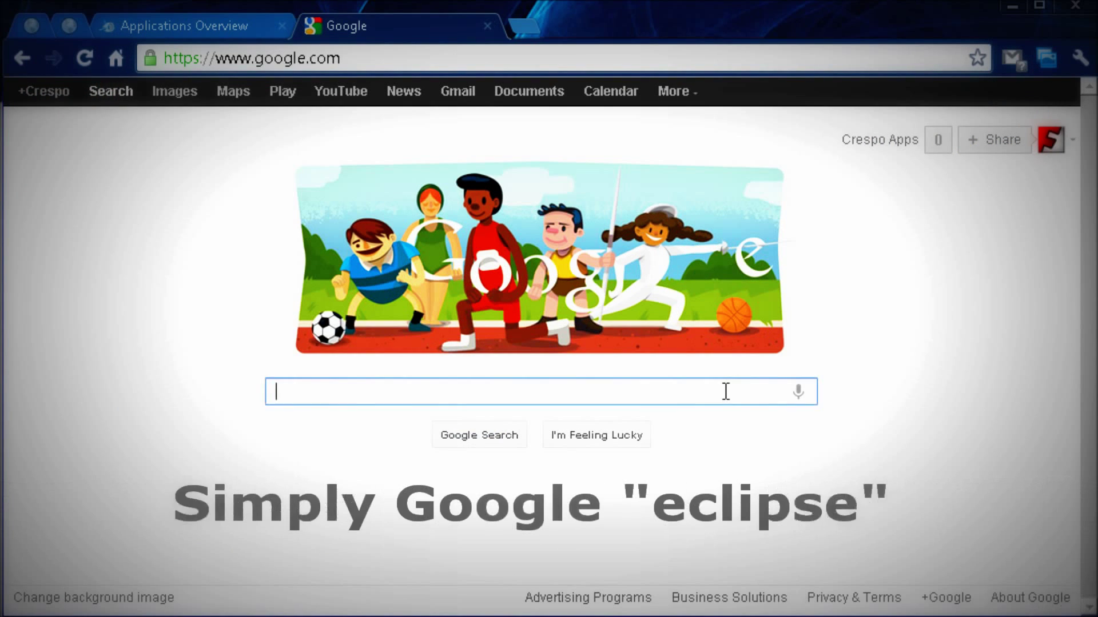
pyautogui.write('Eclipe')
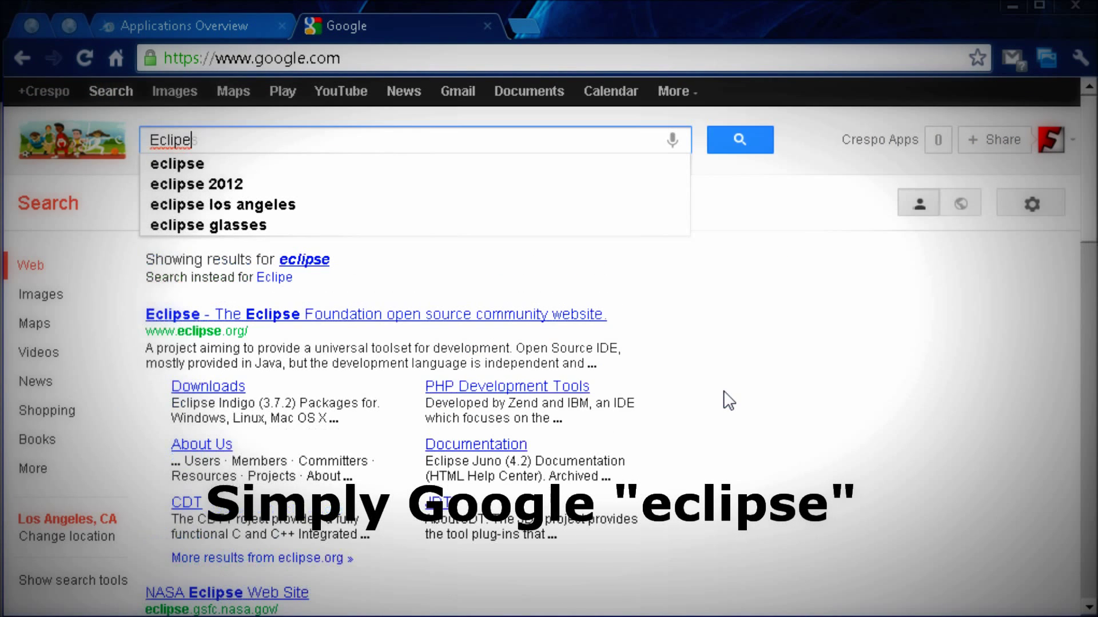
pyautogui.press('Down')
pyautogui.press('Return')
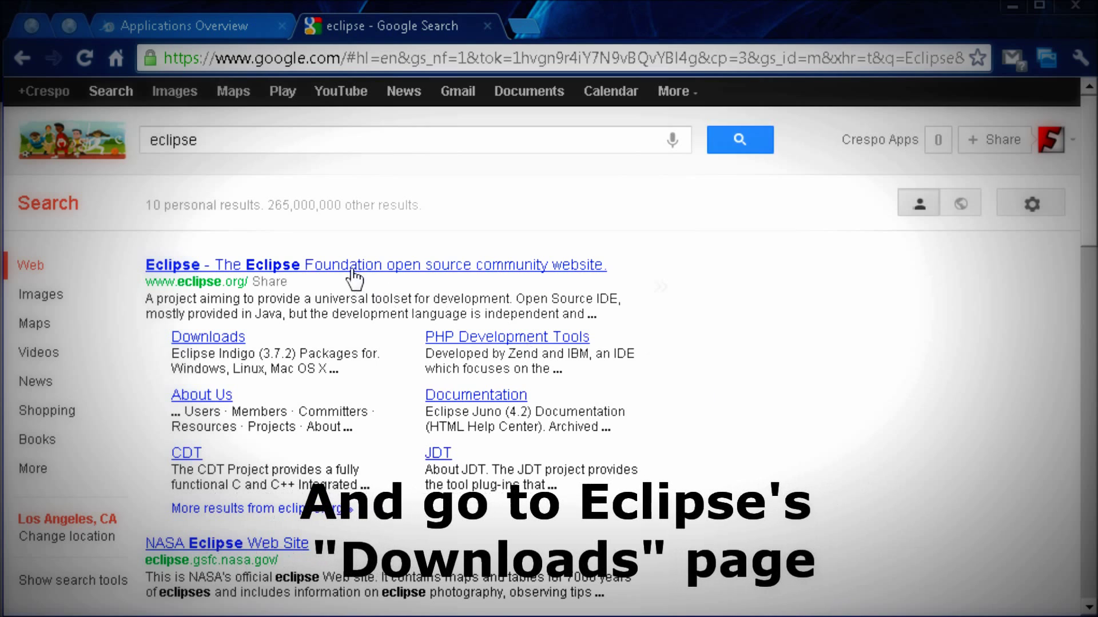
# Download Eclipse Classic 4.2 for Windows 64-bit from the Georgia Tech mirror.
pyautogui.click(209, 341)
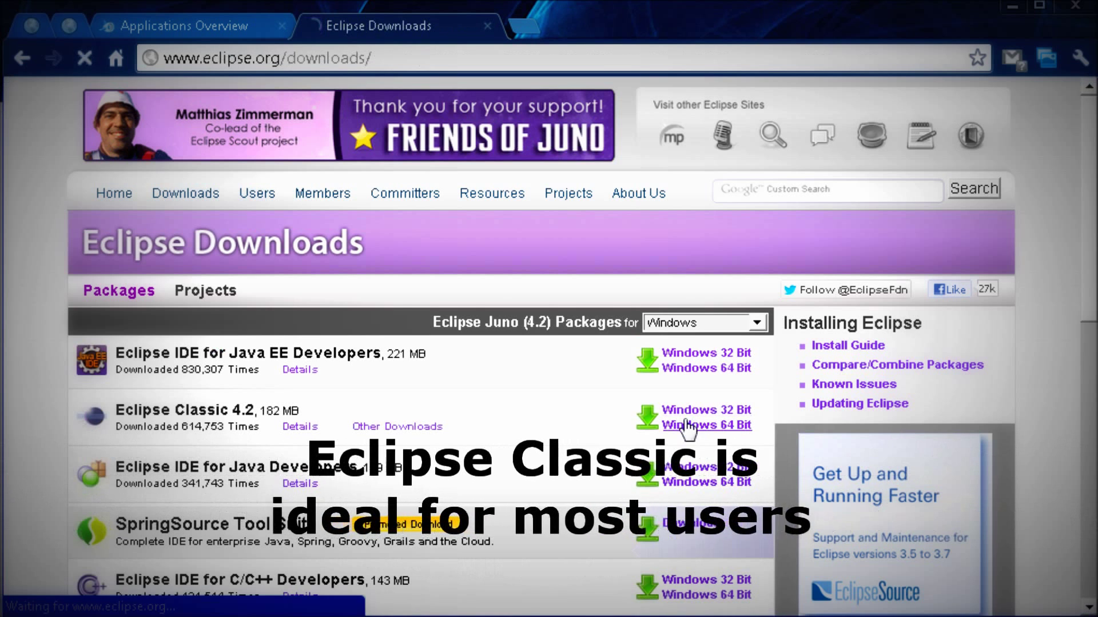
pyautogui.click(688, 426)
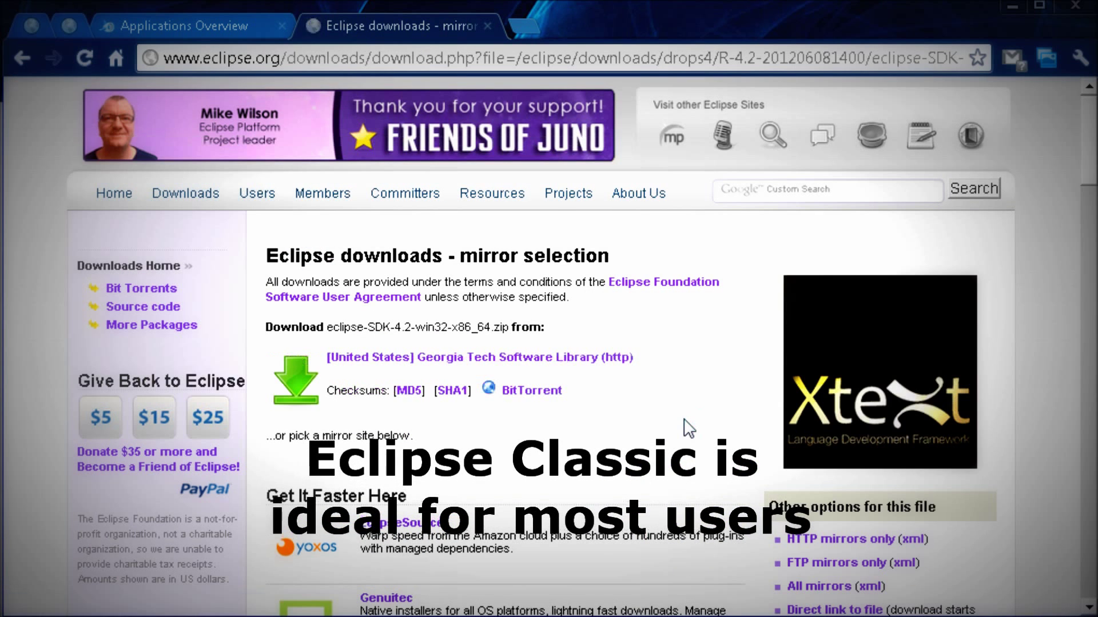
pyautogui.click(379, 361)
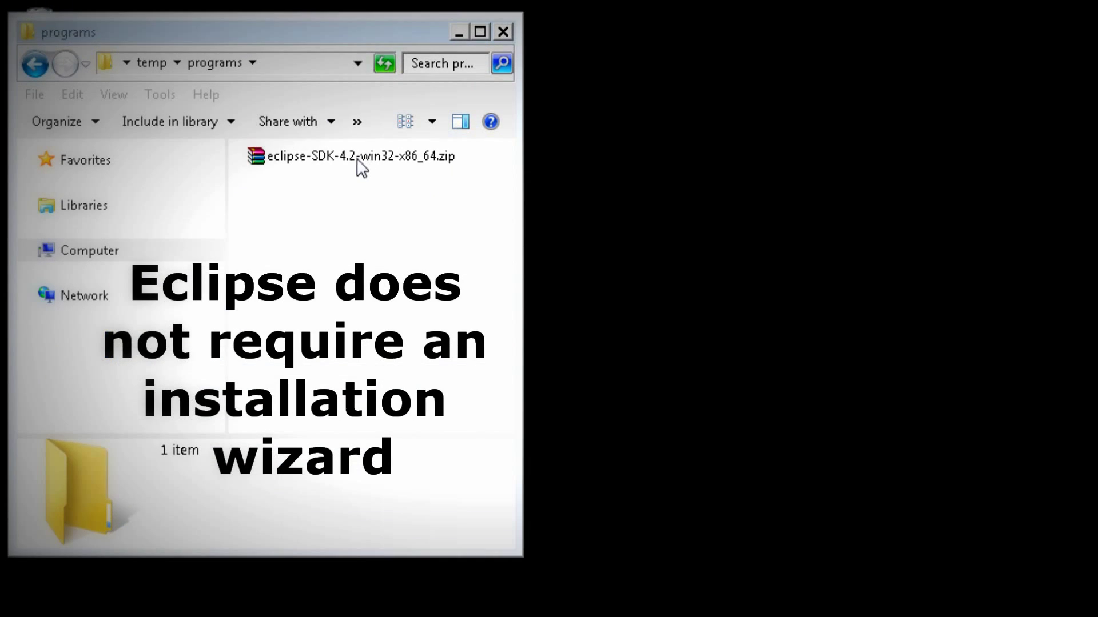
# Extract eclipse-SDK-4.2-win32-x86_64.zip here and select the resulting eclipse folder.
pyautogui.rightClick(362, 168)
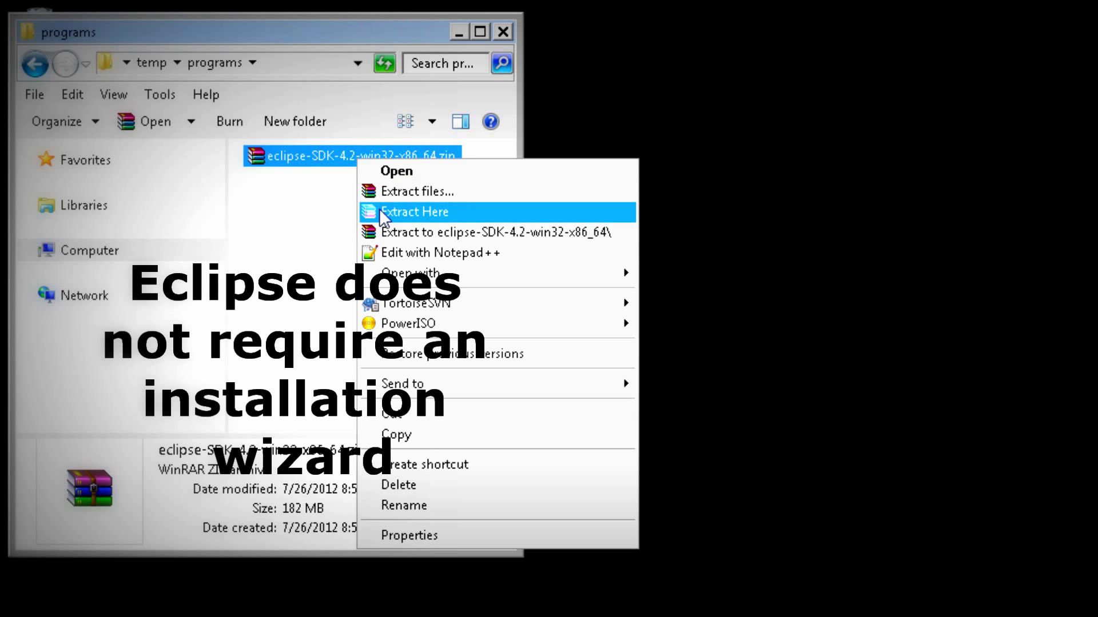
pyautogui.click(379, 212)
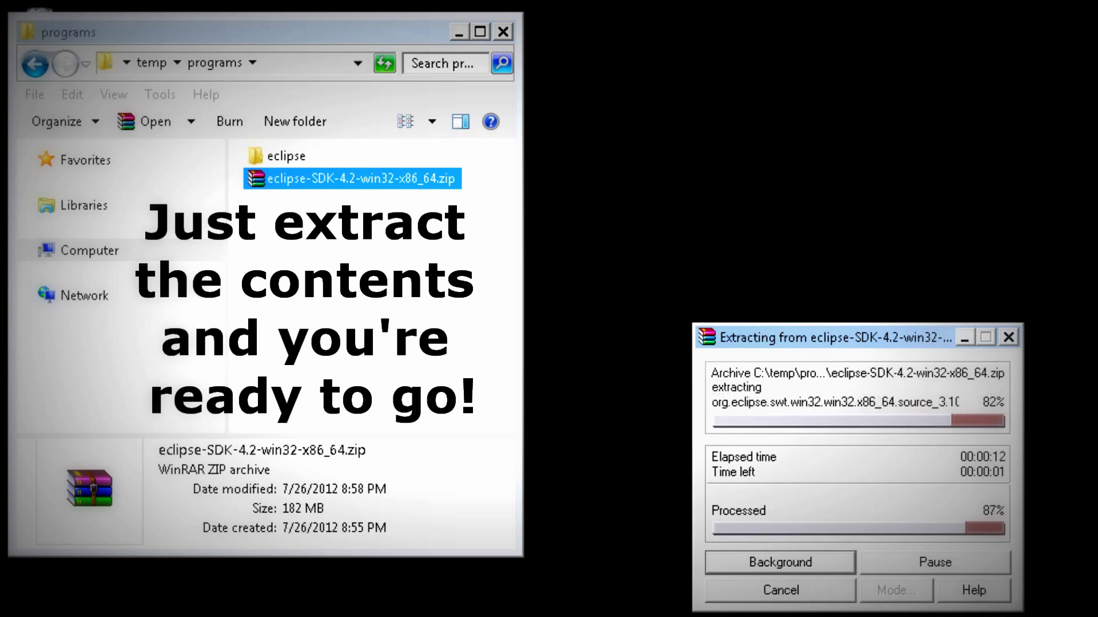
pyautogui.click(293, 157)
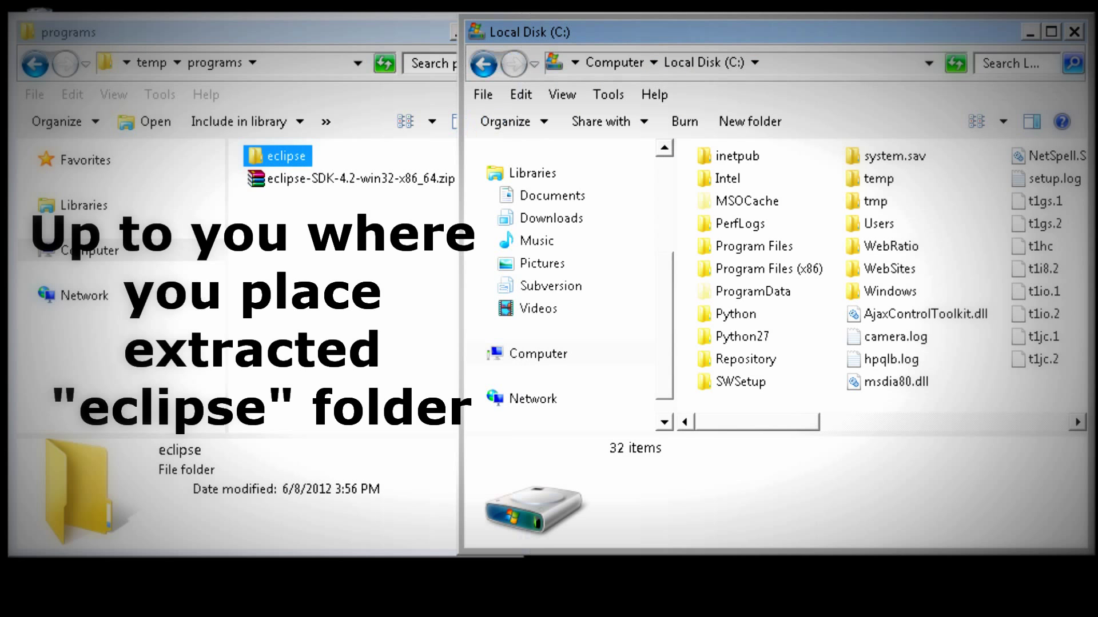
# Move the eclipse folder into C:\ and run eclipse.exe from it.
pyautogui.click(258, 158)
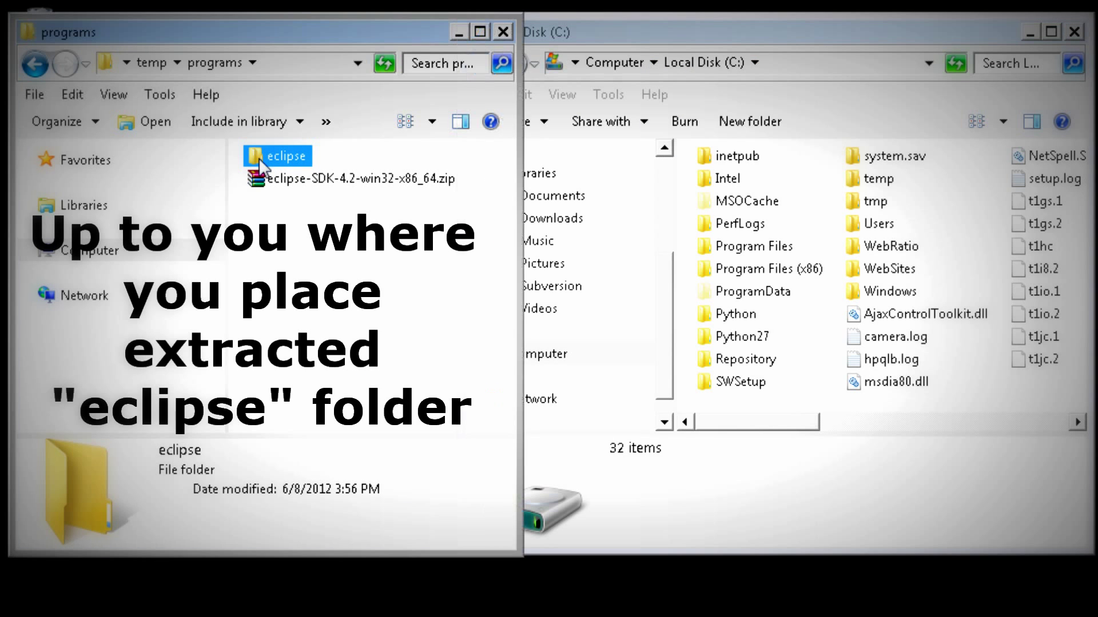
pyautogui.click(851, 67)
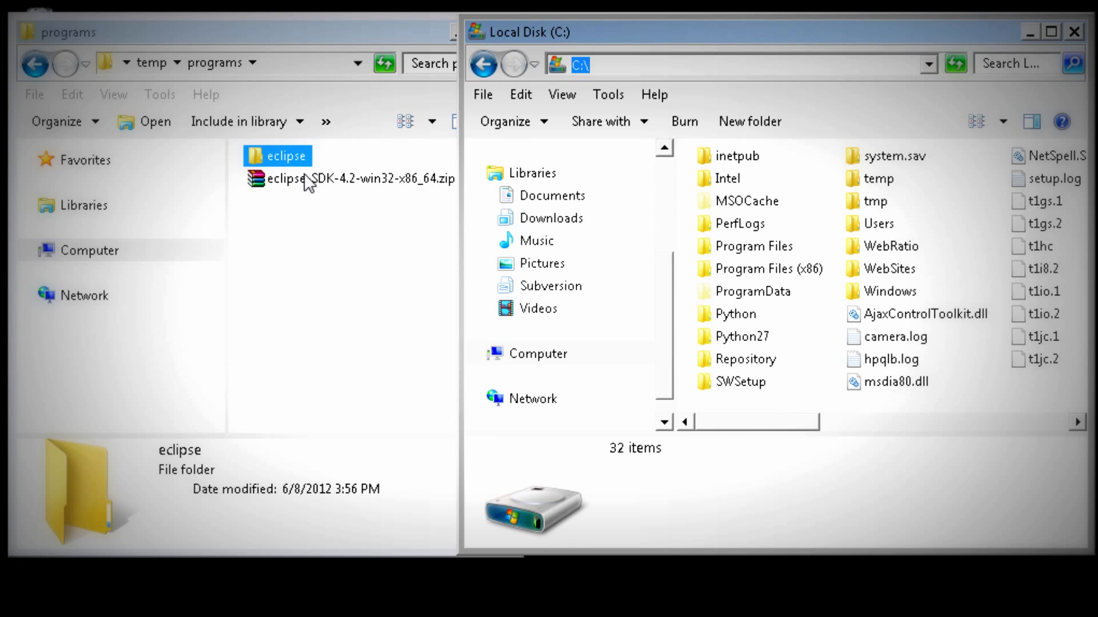
pyautogui.click(274, 192)
pyautogui.click(256, 157)
pyautogui.moveTo(256, 156); pyautogui.dragTo(1027, 393)
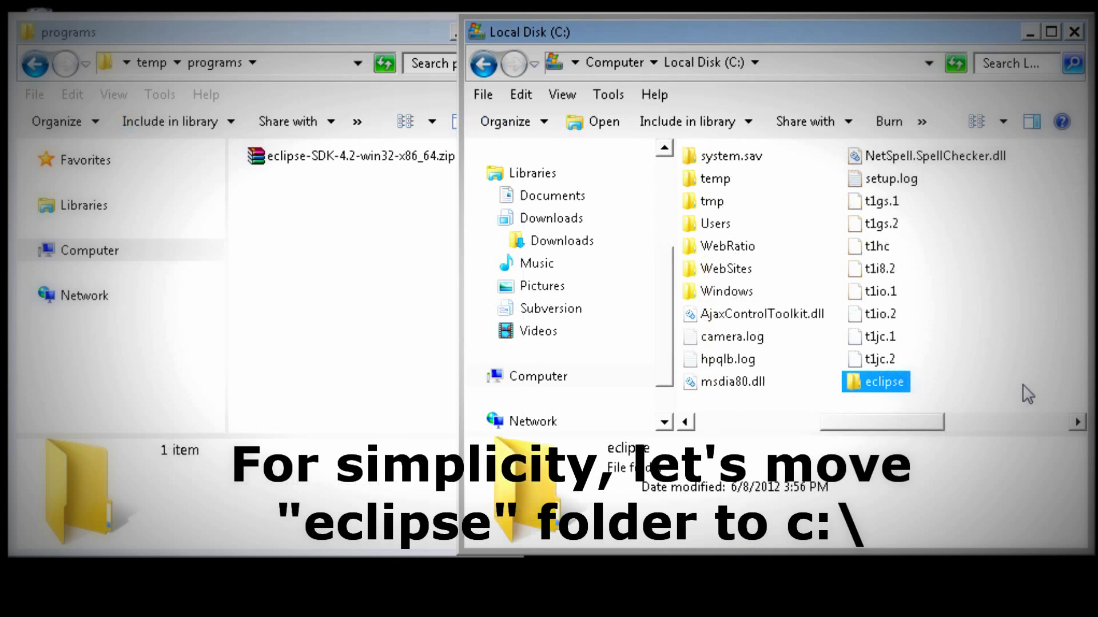
pyautogui.doubleClick(892, 384)
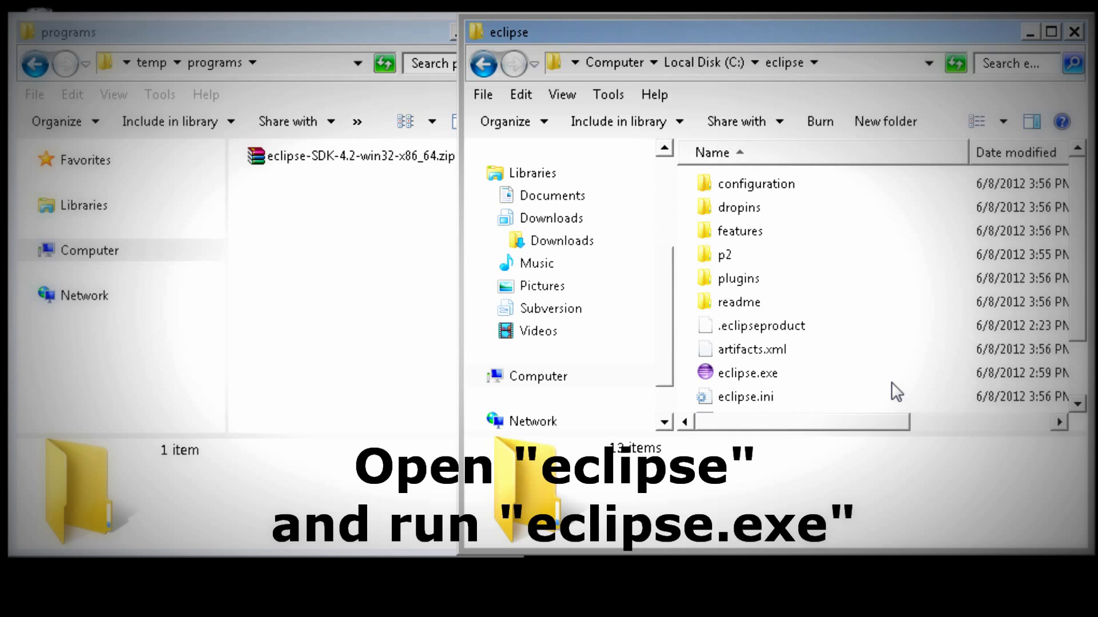
pyautogui.doubleClick(735, 380)
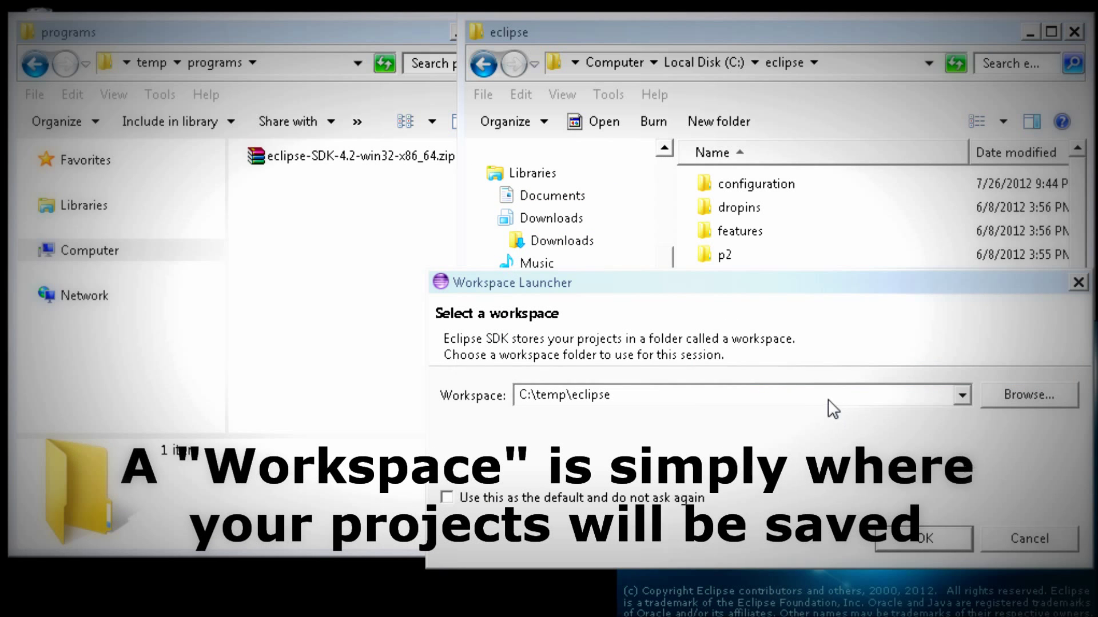
# Accept C:\temp\eclipse as the workspace in the Workspace Launcher.
pyautogui.click(788, 400)
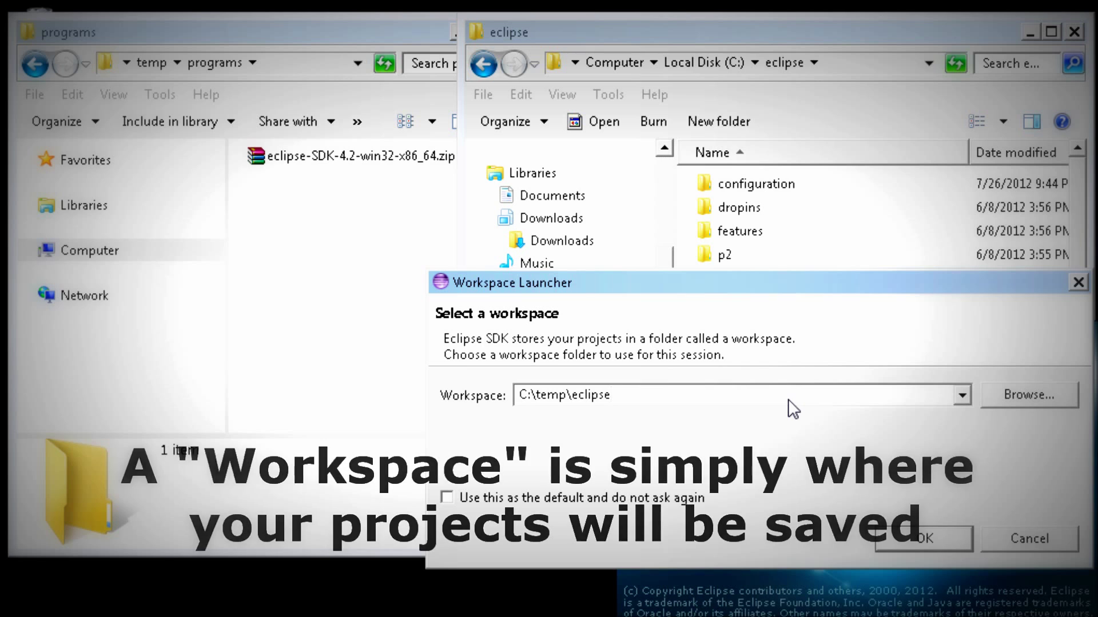
pyautogui.click(903, 538)
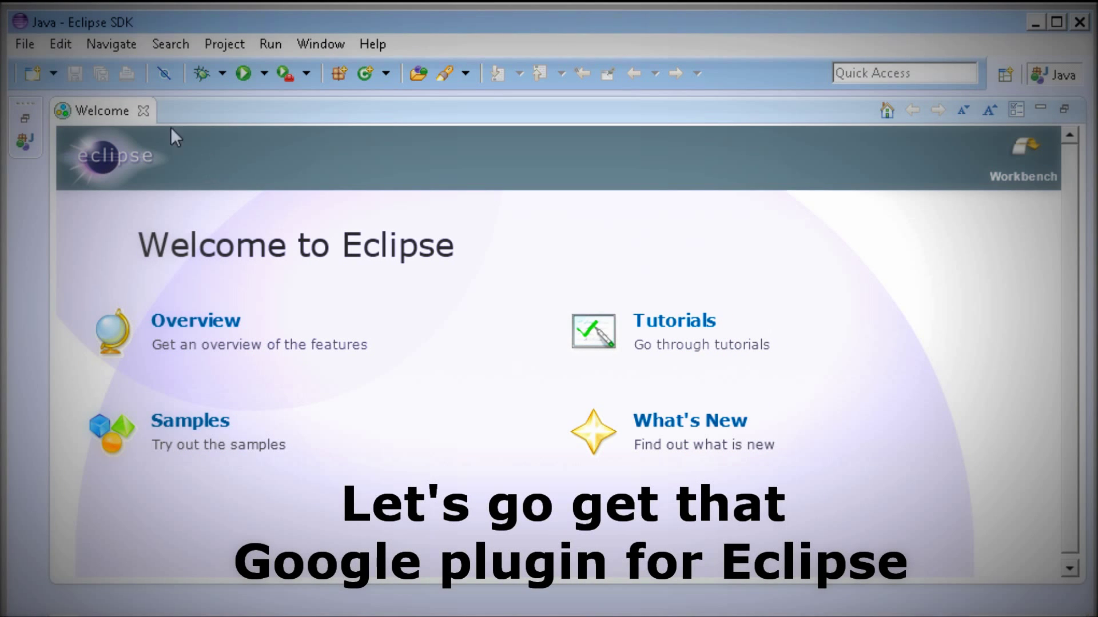
# Close the Eclipse Welcome page and search Google for the Google Eclipse plugin.
pyautogui.click(143, 111)
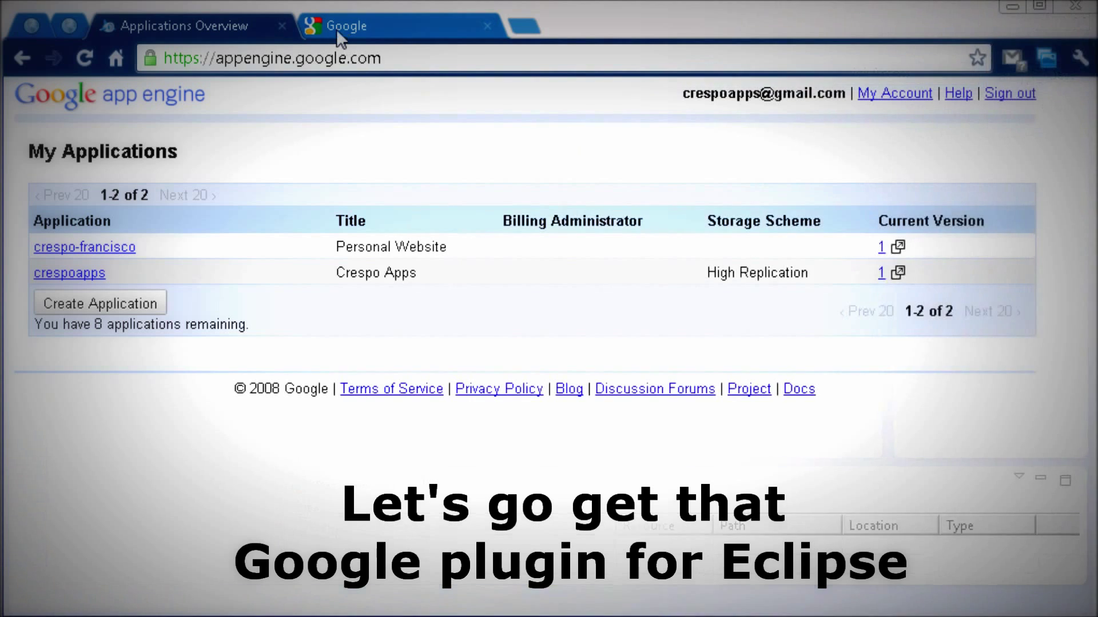
pyautogui.click(341, 31)
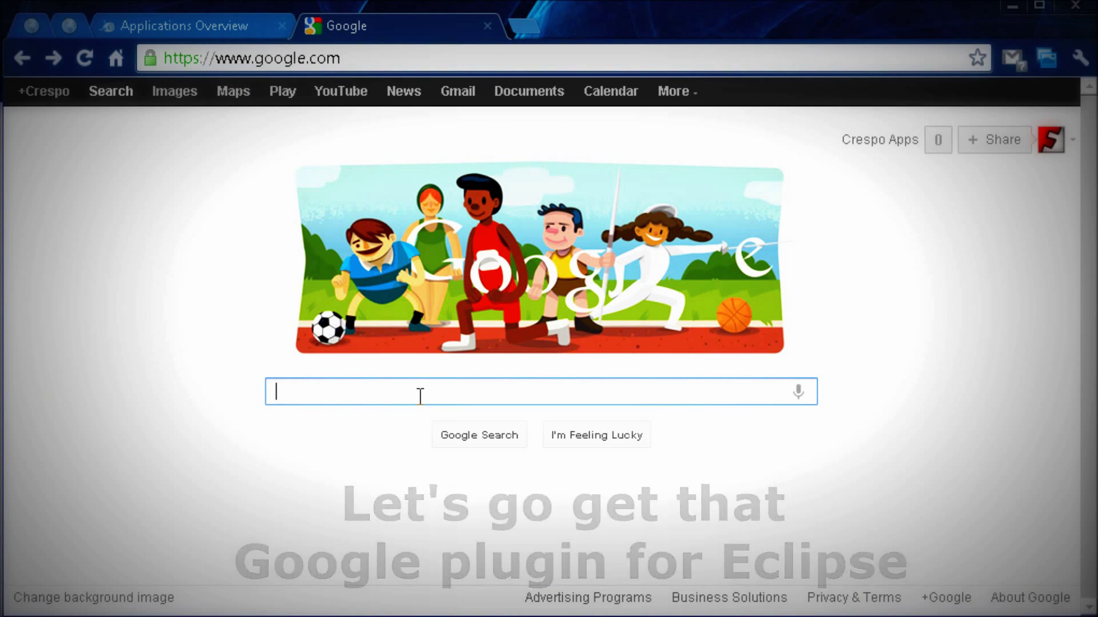
pyautogui.write('Goog')
pyautogui.press('Down')
pyautogui.press('Return')
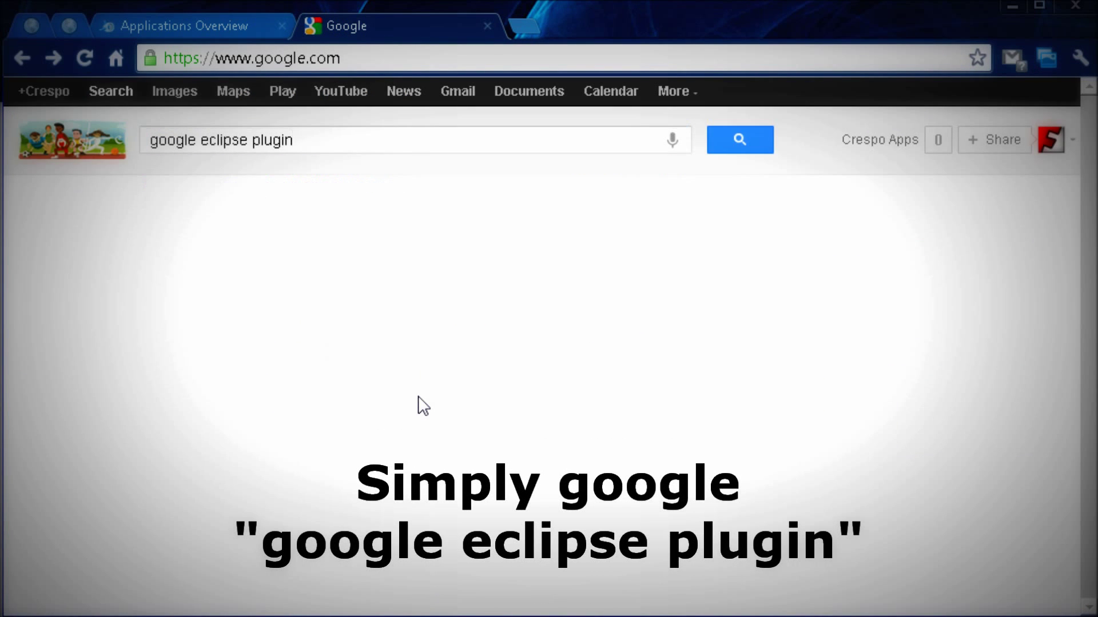
pyautogui.click(378, 268)
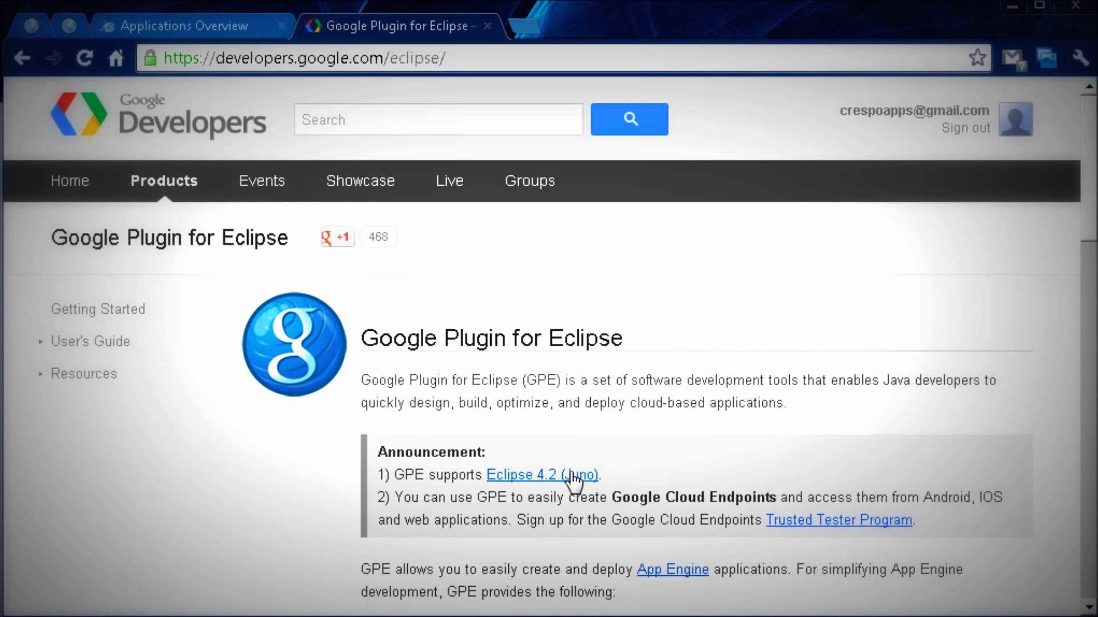
pyautogui.click(572, 475)
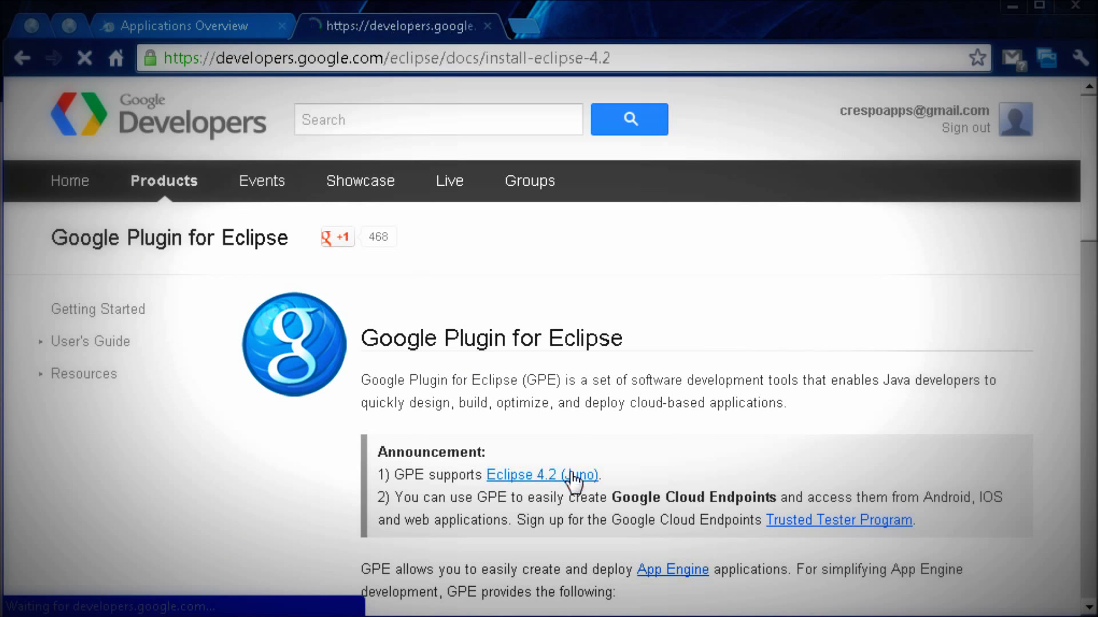
pyautogui.moveTo(609, 506); pyautogui.dragTo(247, 508)
pyautogui.hotkey('ctrl', 'c')
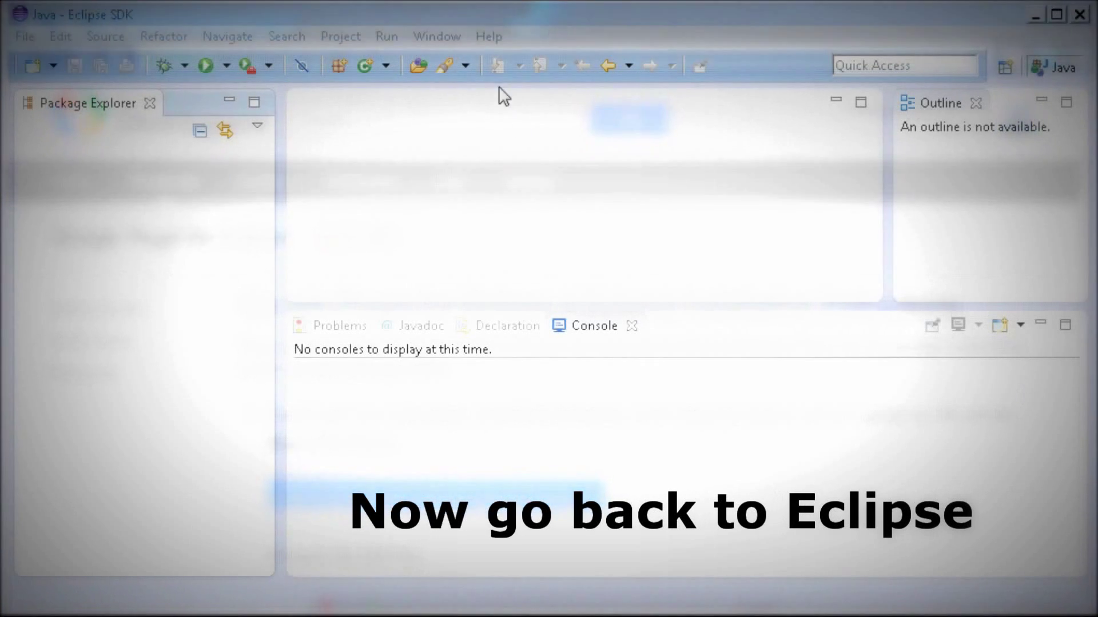
pyautogui.click(485, 38)
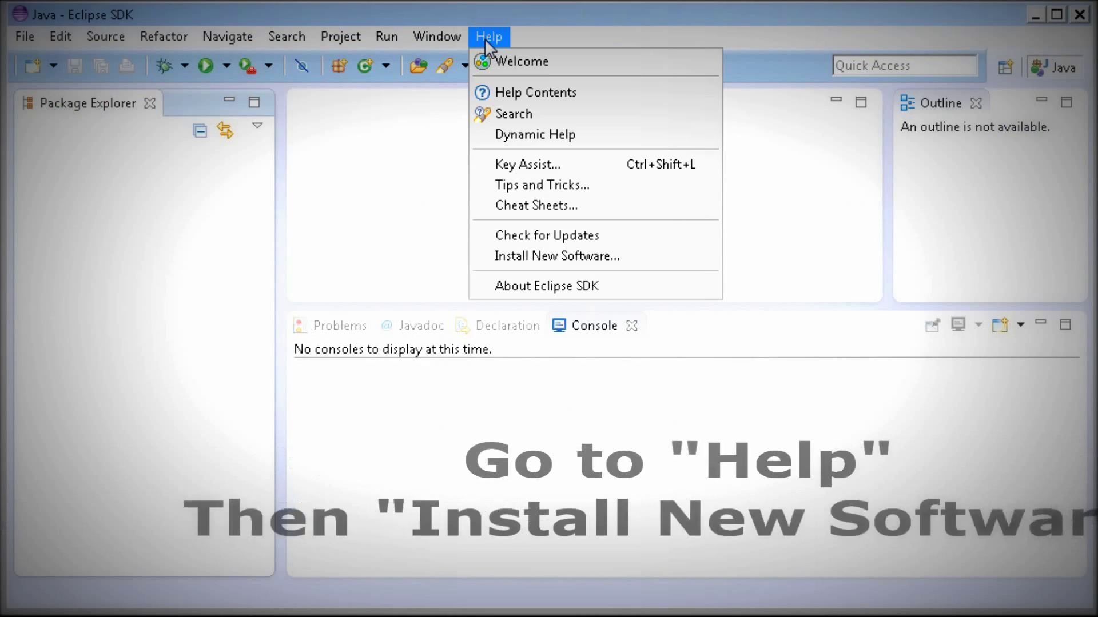
pyautogui.click(540, 256)
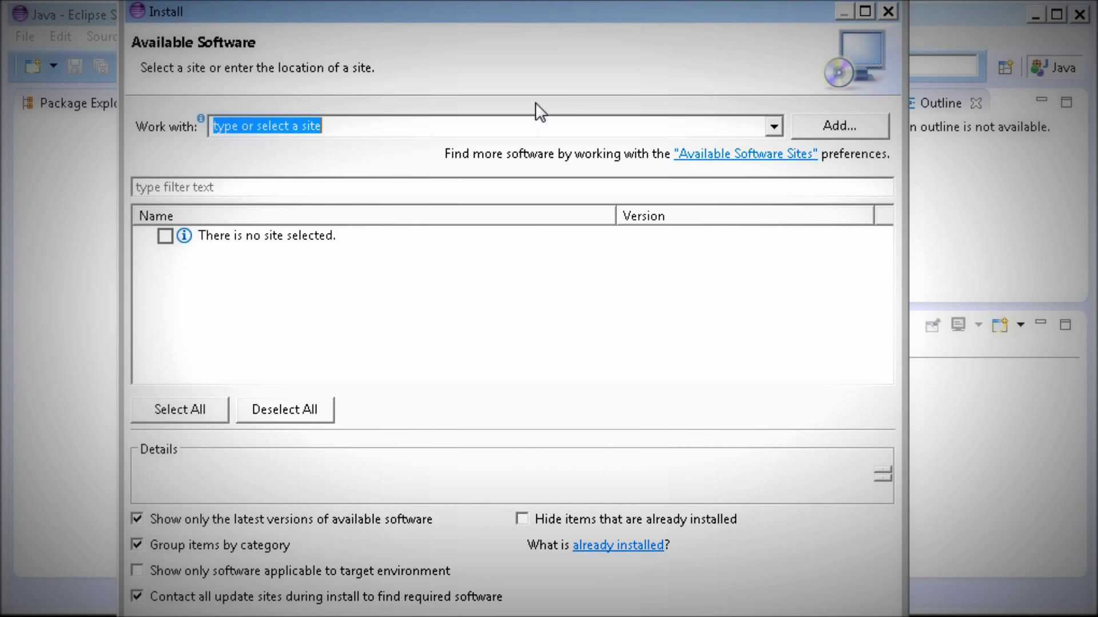
pyautogui.hotkey('ctrl', 'v')
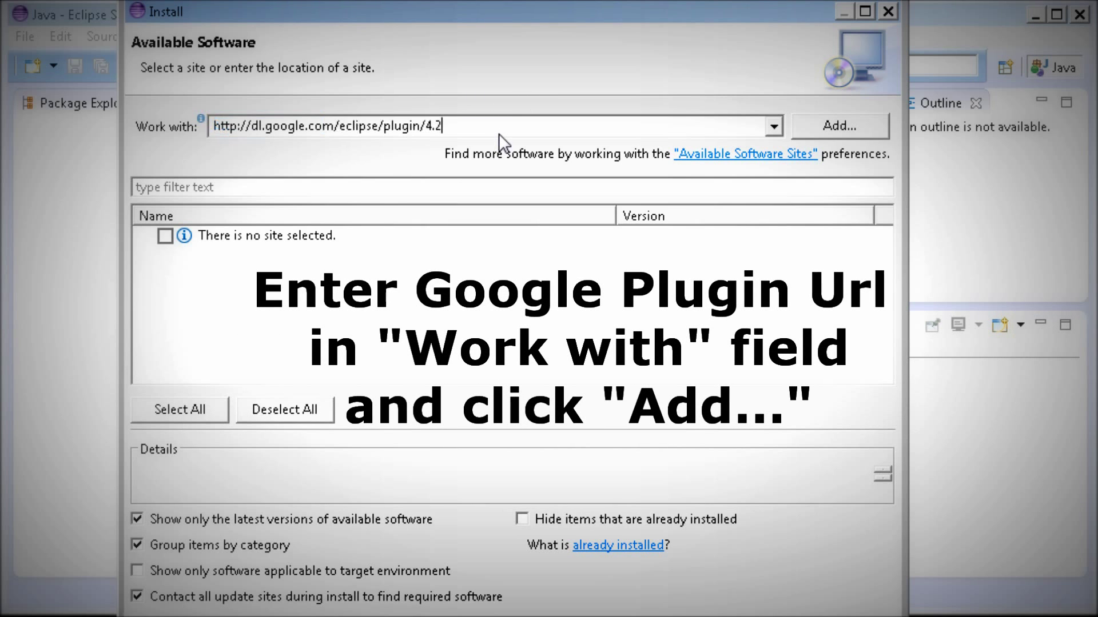
pyautogui.click(826, 131)
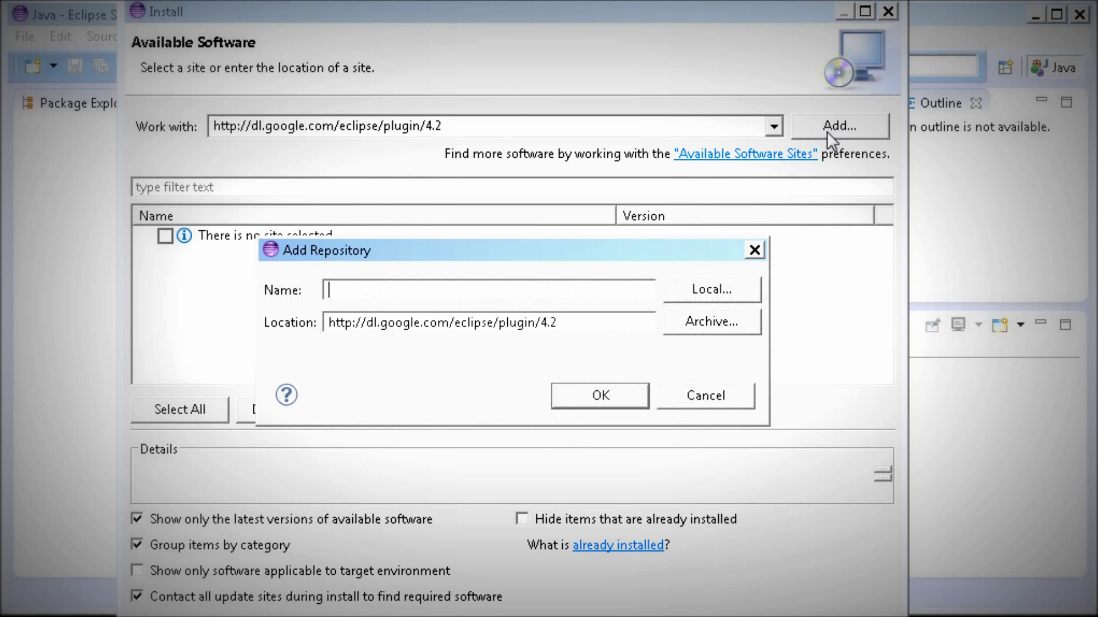
pyautogui.write('Google')
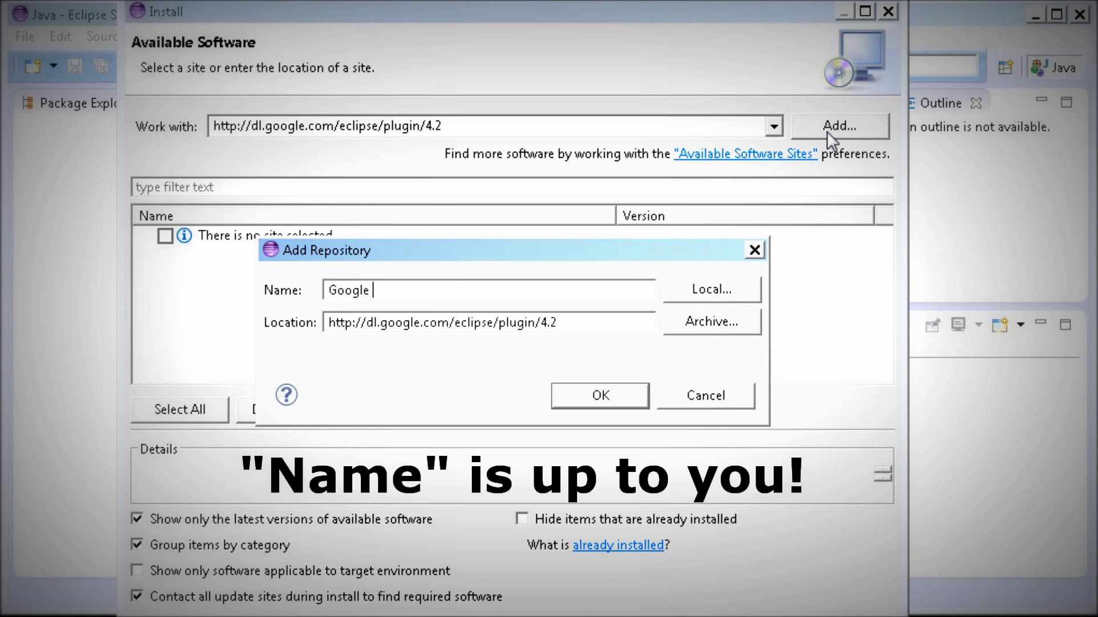
pyautogui.write(' Plugin')
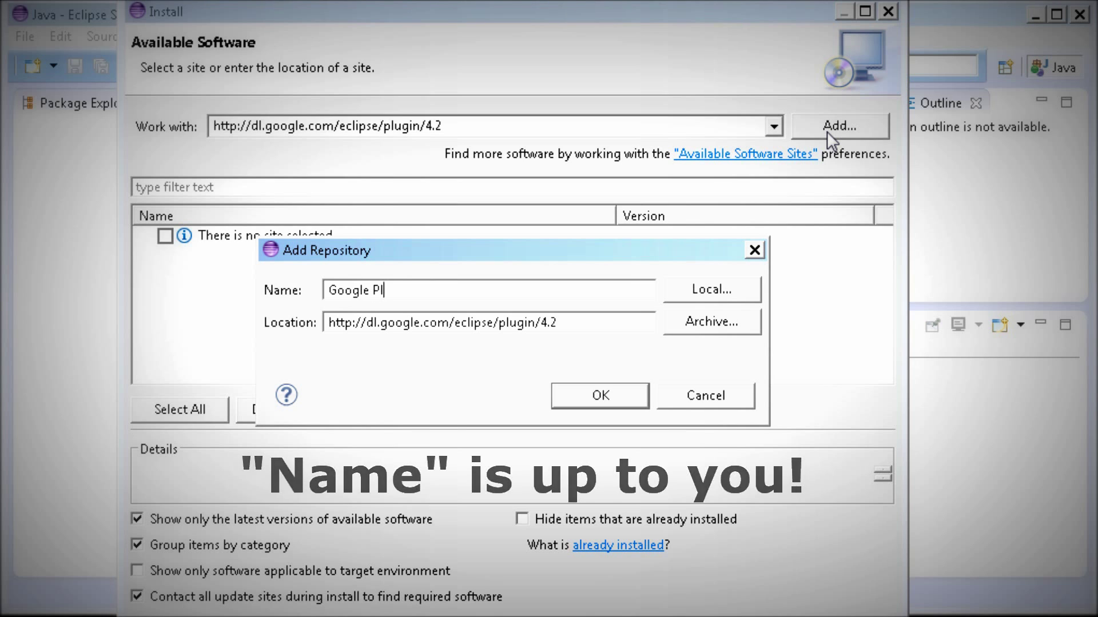
pyautogui.click(609, 397)
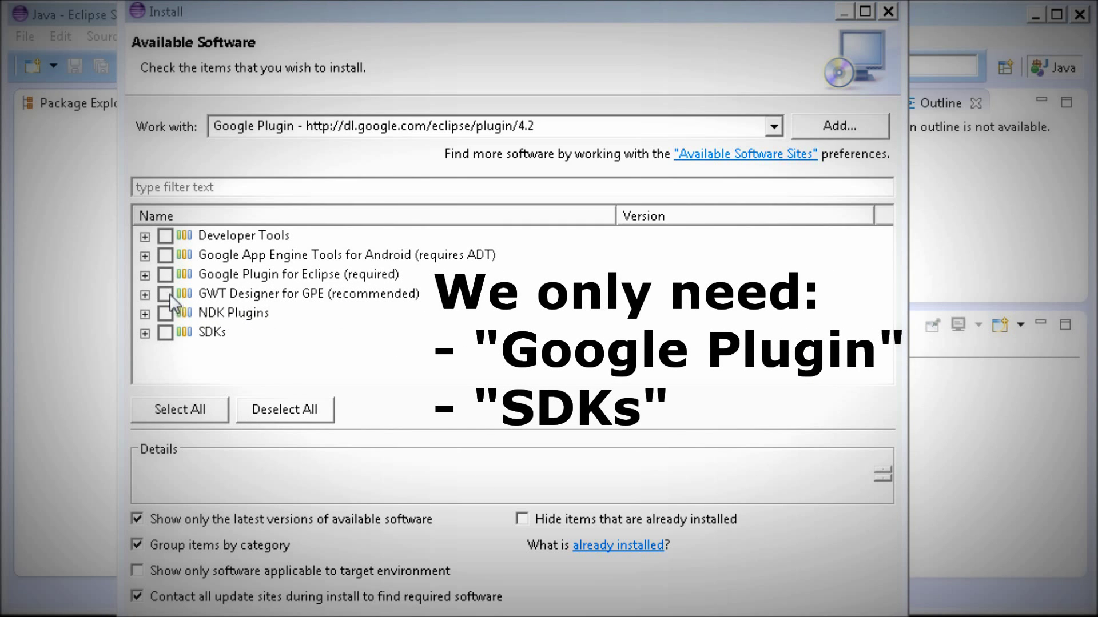
# Select Google Plugin for Eclipse and the SDKs, and proceed past the install details.
pyautogui.click(165, 276)
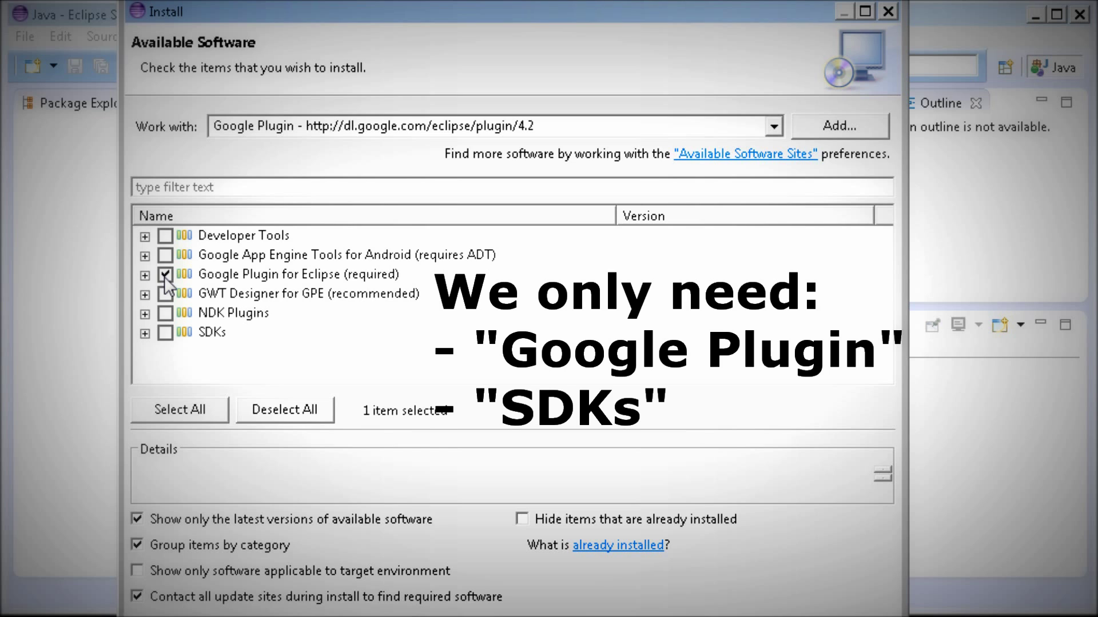
pyautogui.click(165, 333)
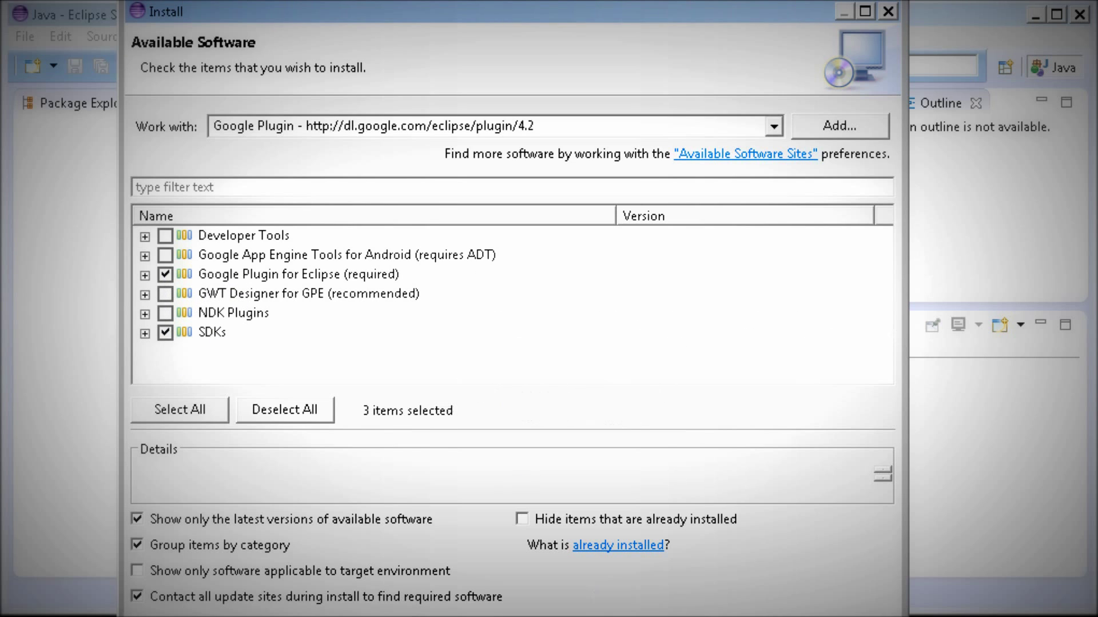
pyautogui.press('Return')
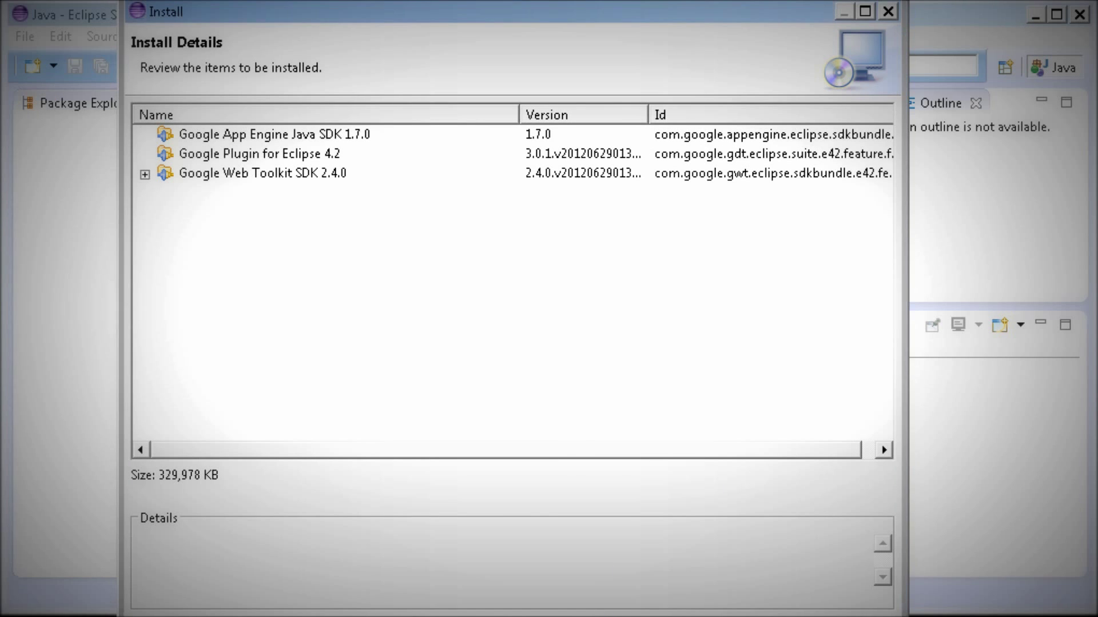
pyautogui.press('Return')
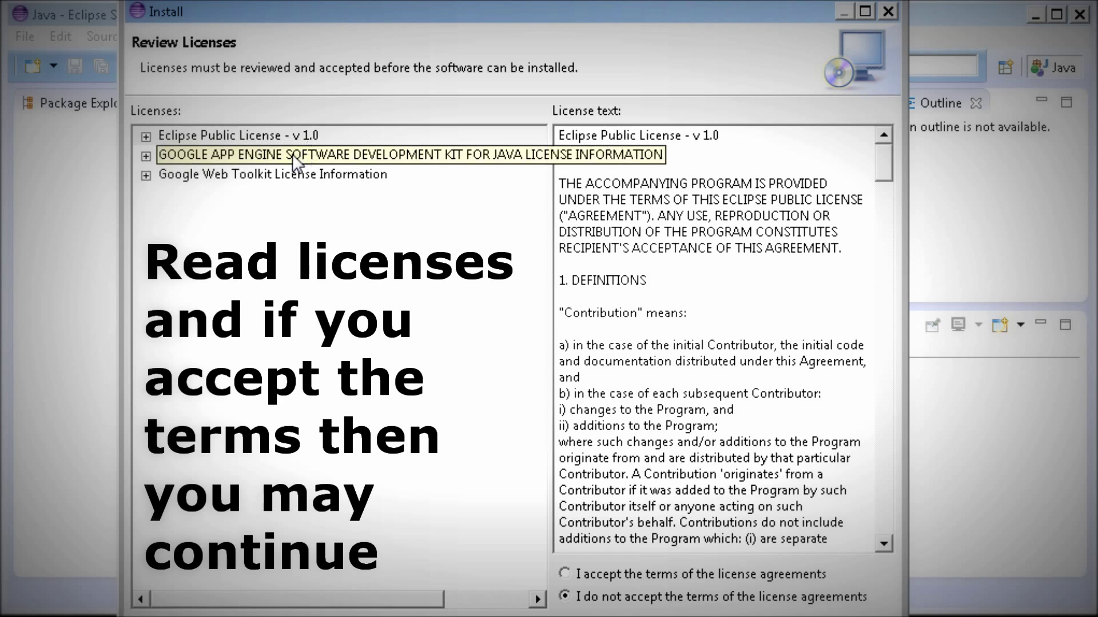
# Review and accept the license agreements, then continue despite the unsigned content warning.
pyautogui.click(293, 154)
pyautogui.click(290, 174)
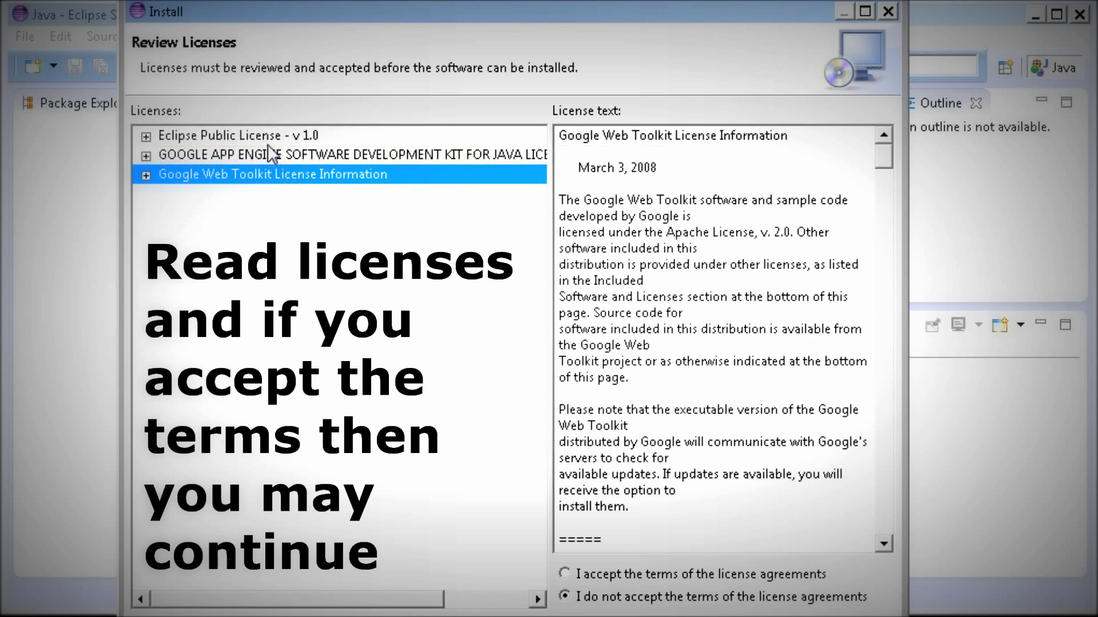
pyautogui.click(271, 138)
pyautogui.click(269, 154)
pyautogui.click(289, 174)
pyautogui.click(577, 574)
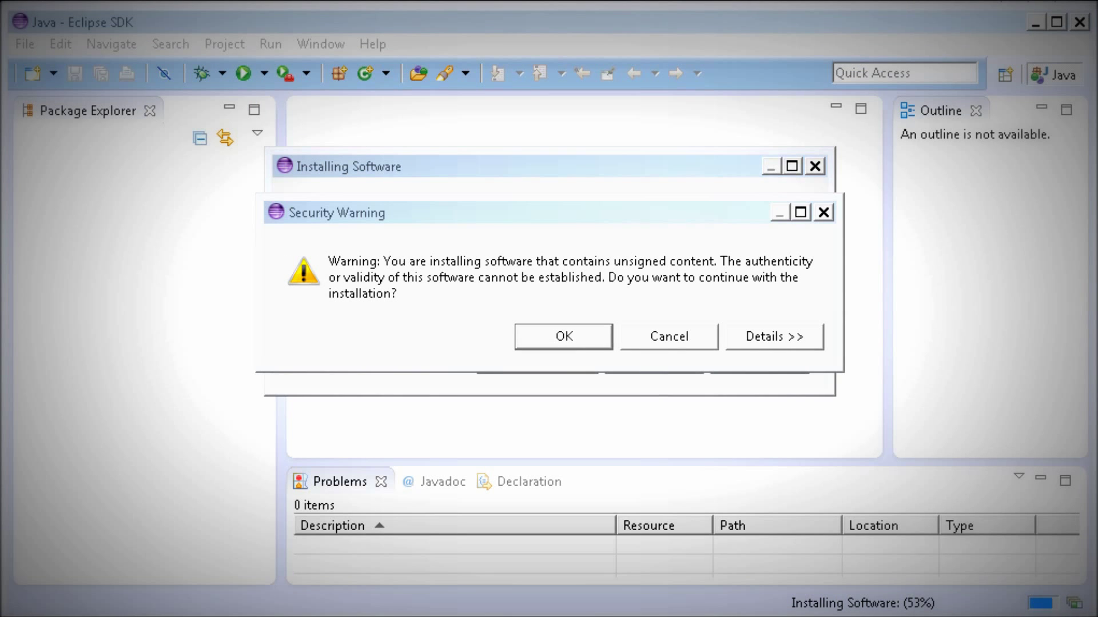
pyautogui.click(583, 343)
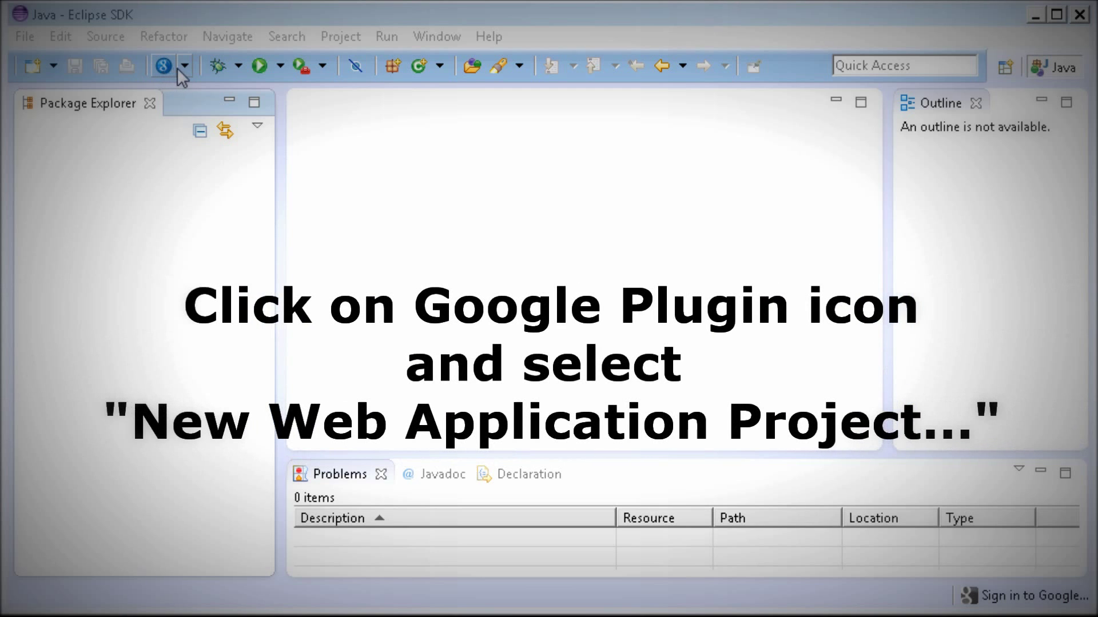
# Create web project CrespoApps, package com.crespoapps, with Google Web Toolkit and sample code off.
pyautogui.click(187, 67)
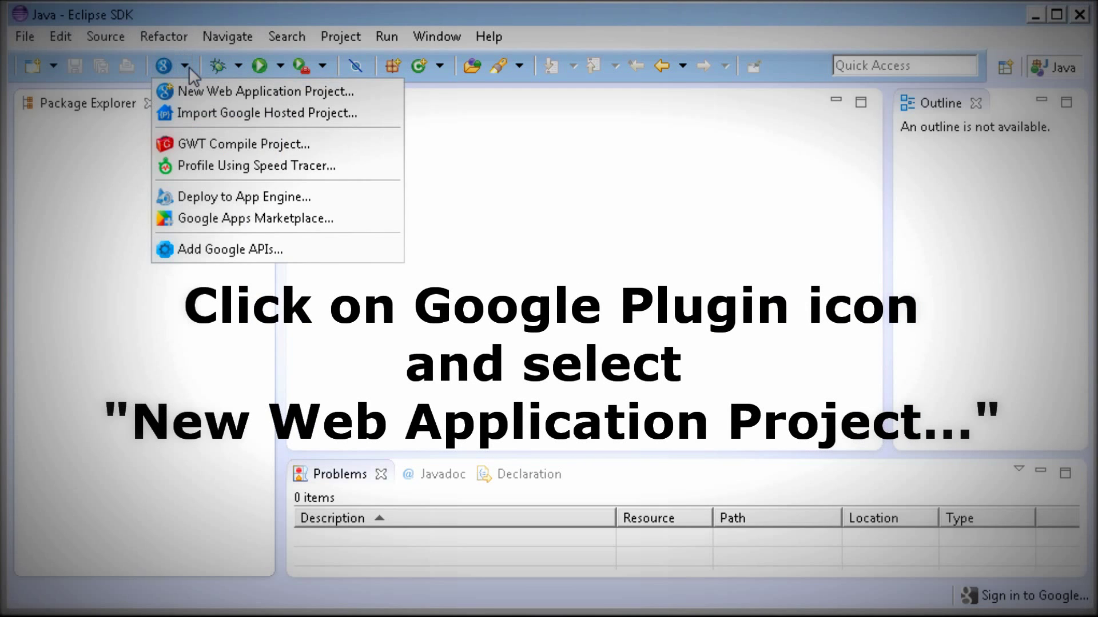
pyautogui.click(193, 89)
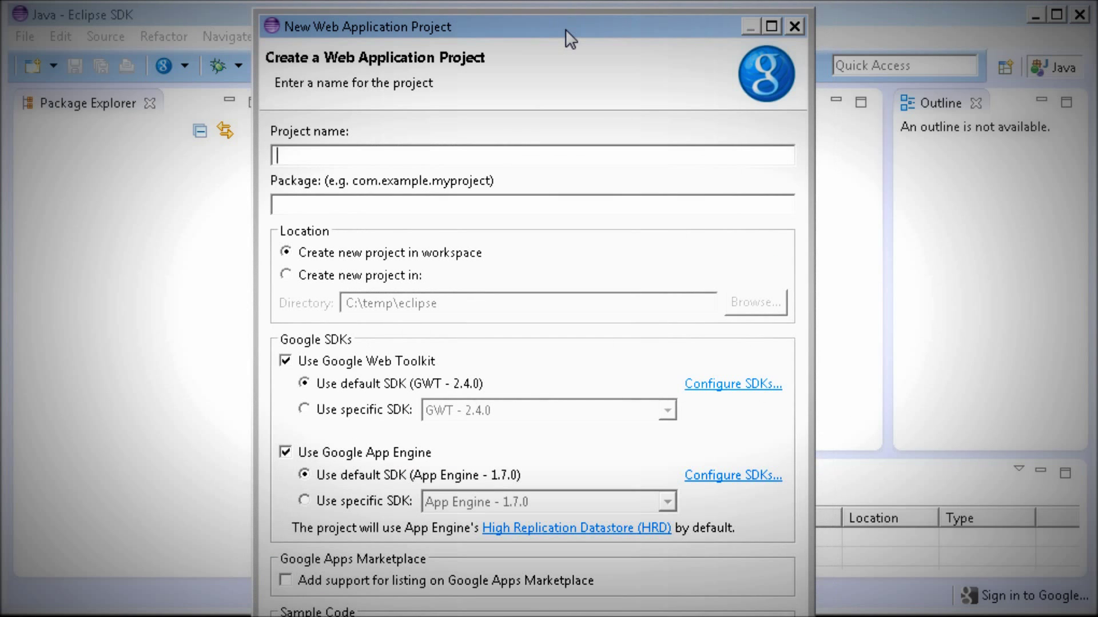
pyautogui.write('CrespoApps')
pyautogui.write('cres')
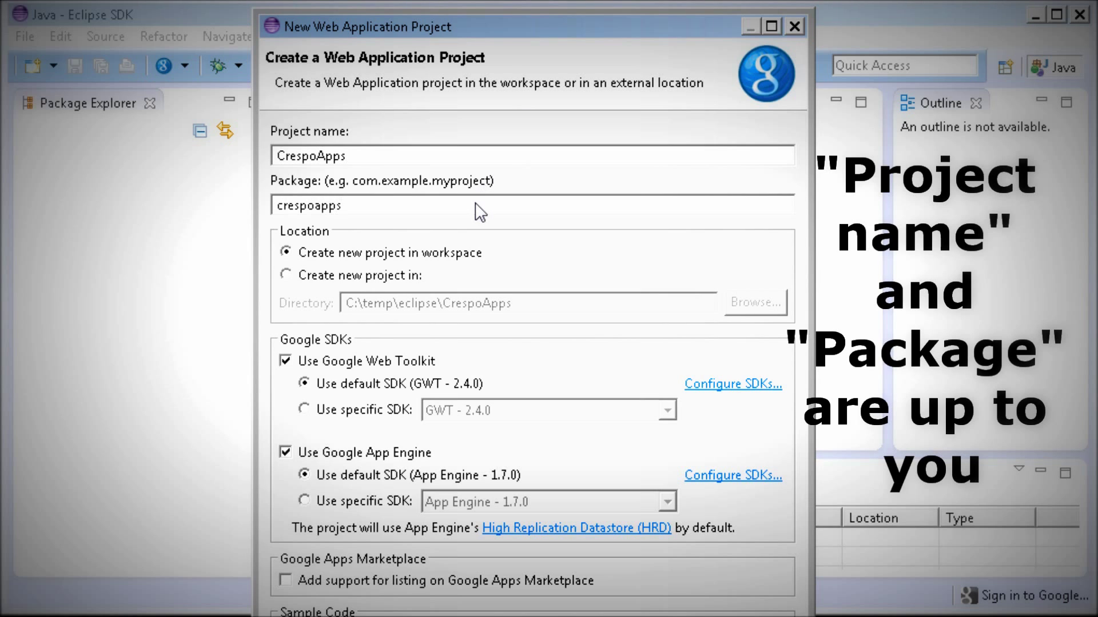
pyautogui.write('com.')
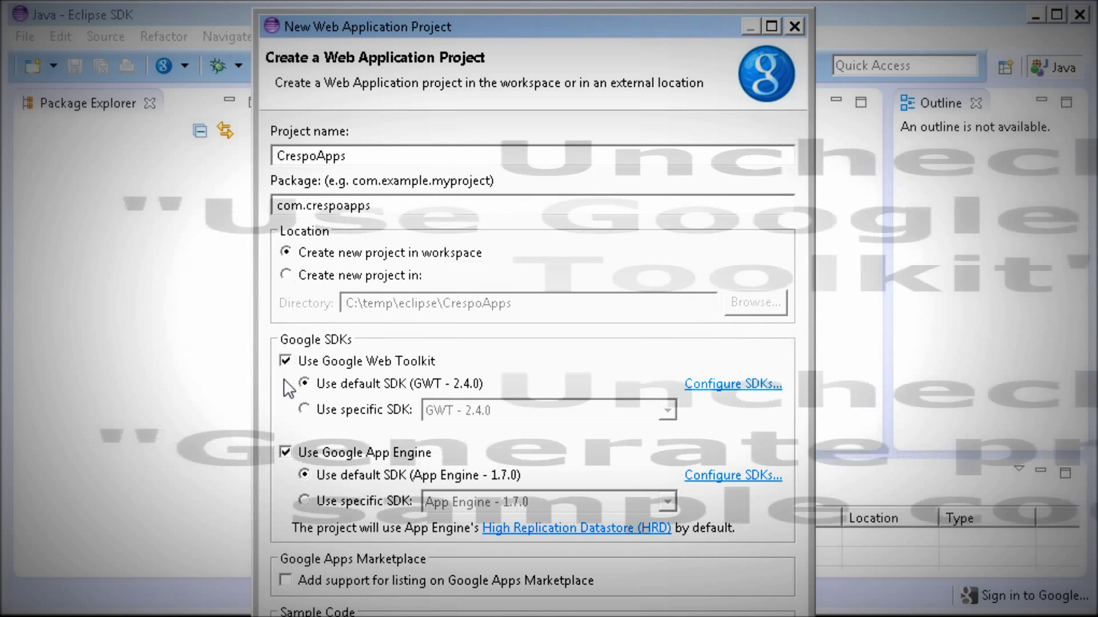
pyautogui.click(285, 361)
pyautogui.moveTo(506, 17); pyautogui.dragTo(521, 0)
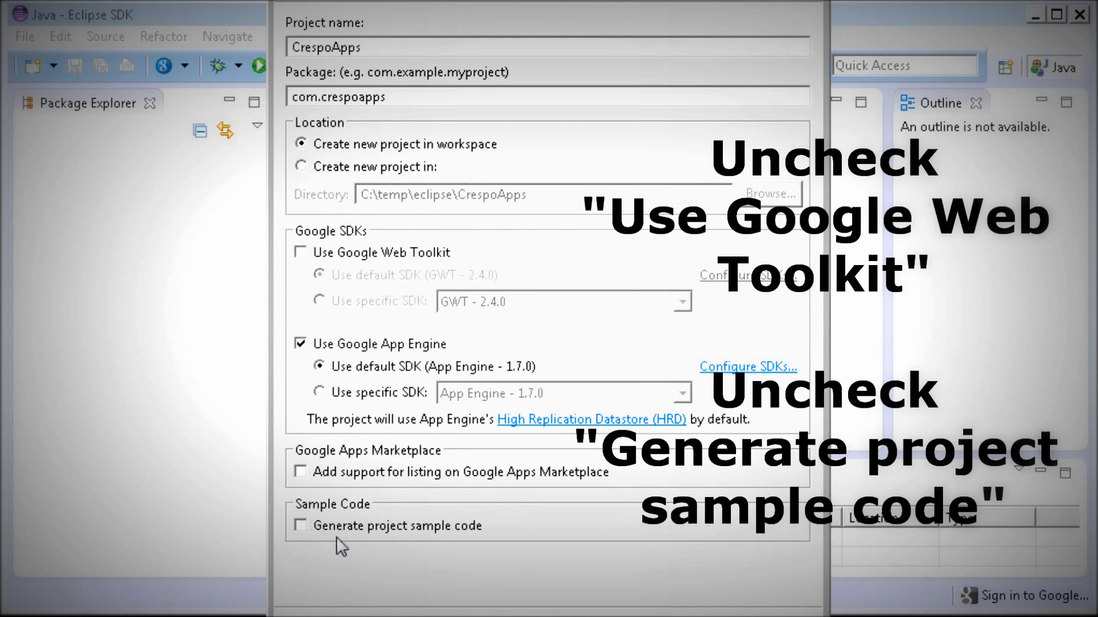
pyautogui.click(585, 593)
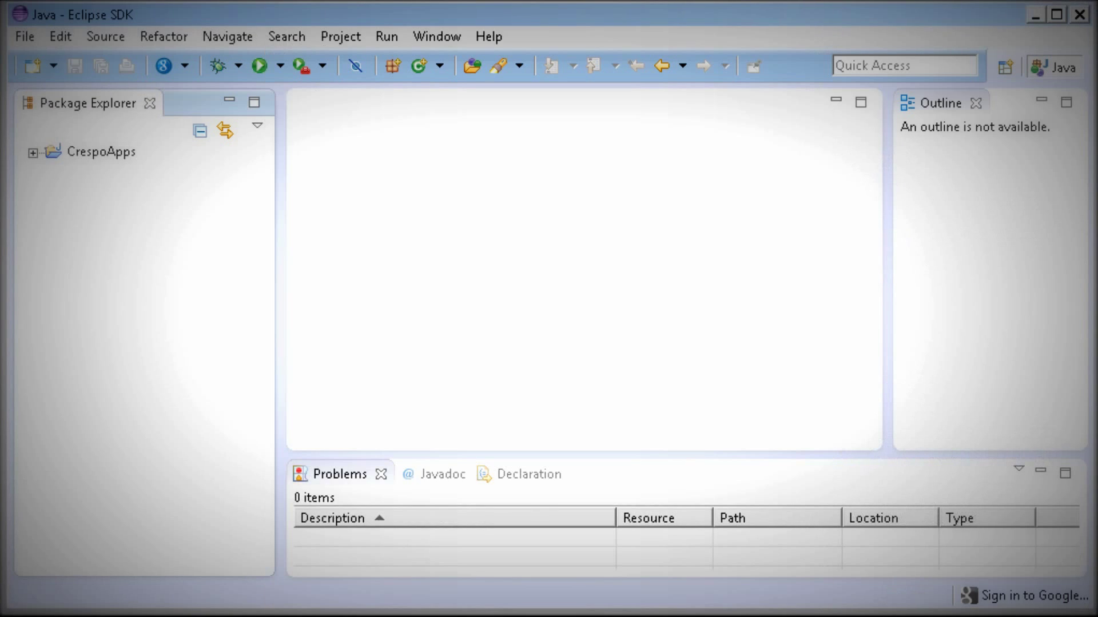
# Create a new file index.html in the CrespoApps war folder.
pyautogui.click(33, 152)
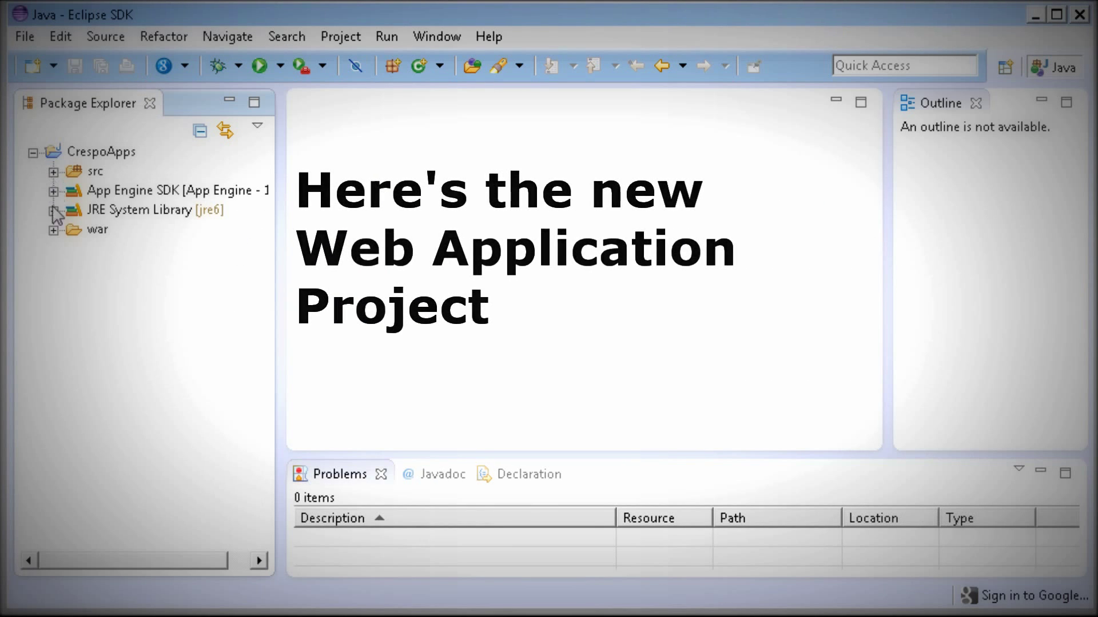
pyautogui.click(53, 230)
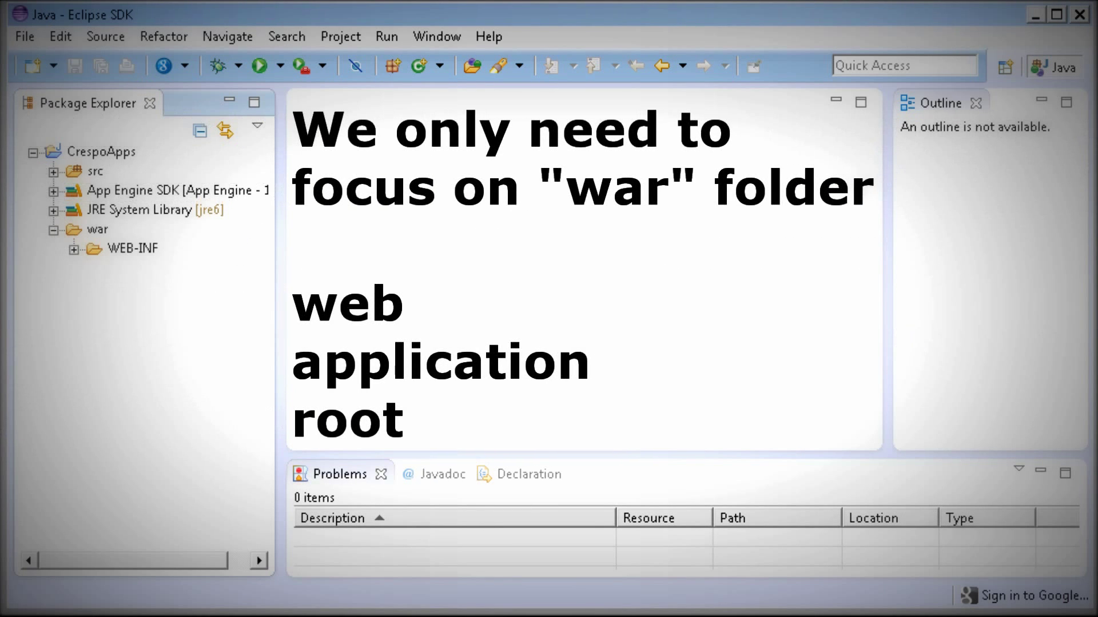
pyautogui.rightClick(93, 230)
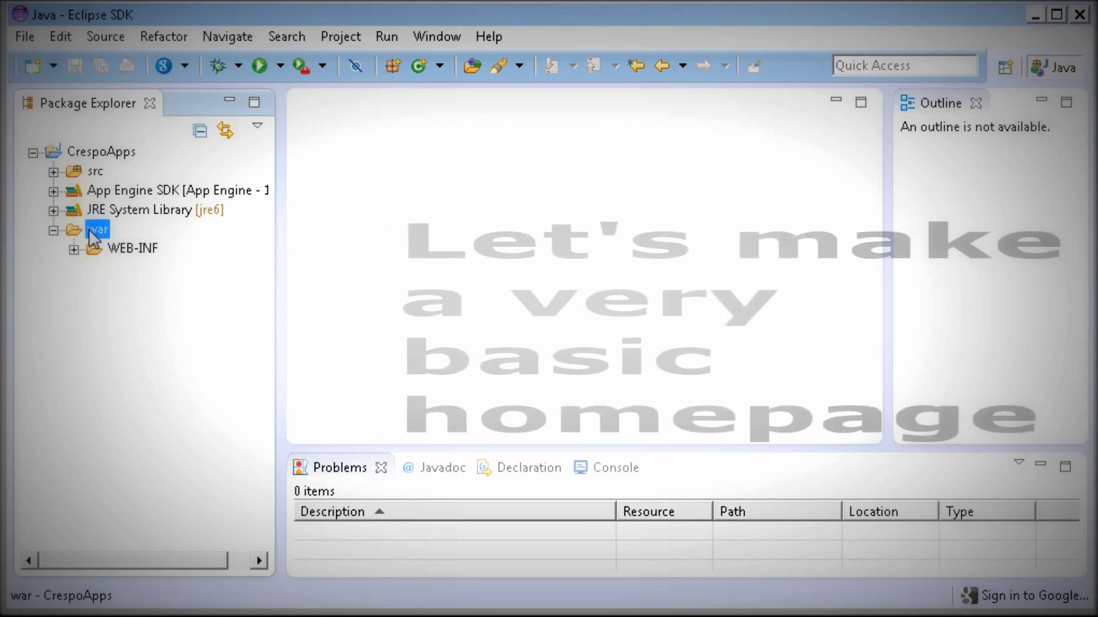
pyautogui.moveTo(112, 244)
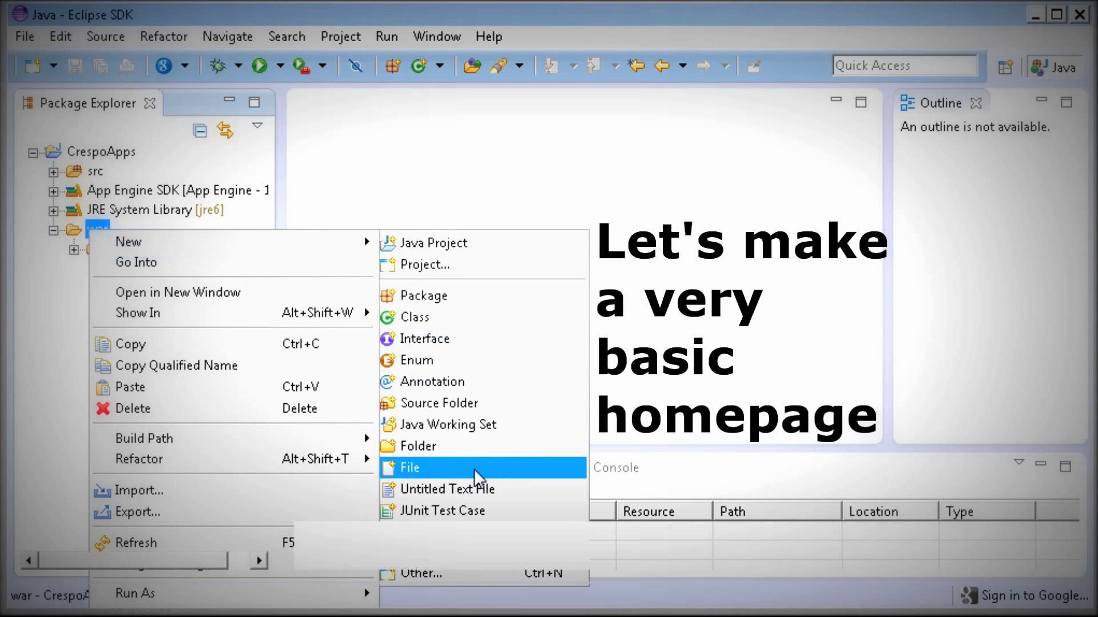
pyautogui.click(475, 469)
pyautogui.write('index.html')
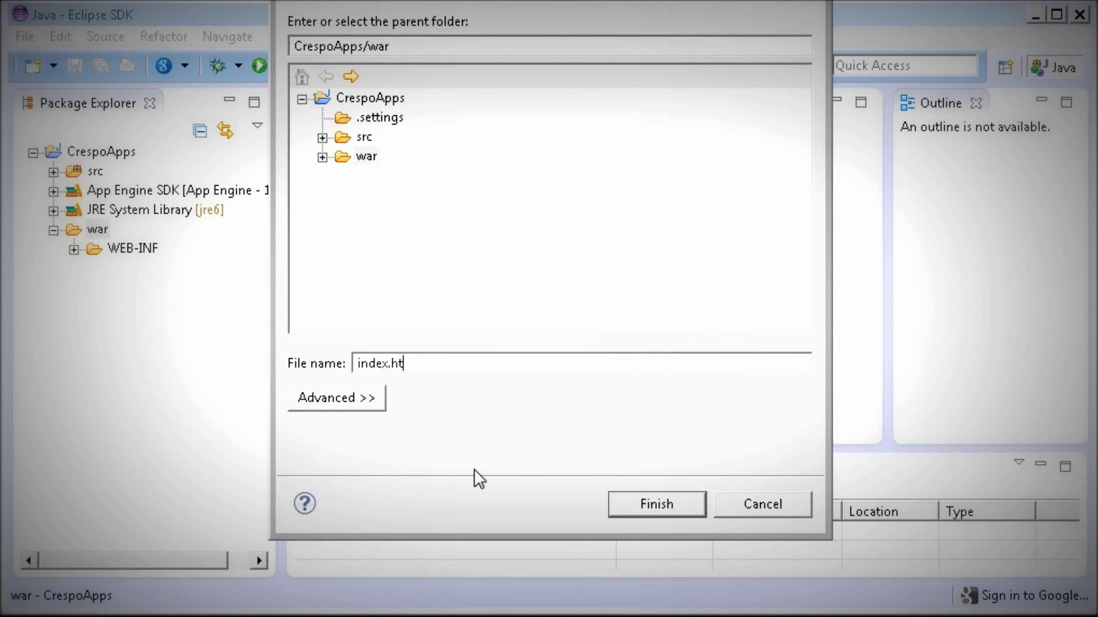
pyautogui.press('Return')
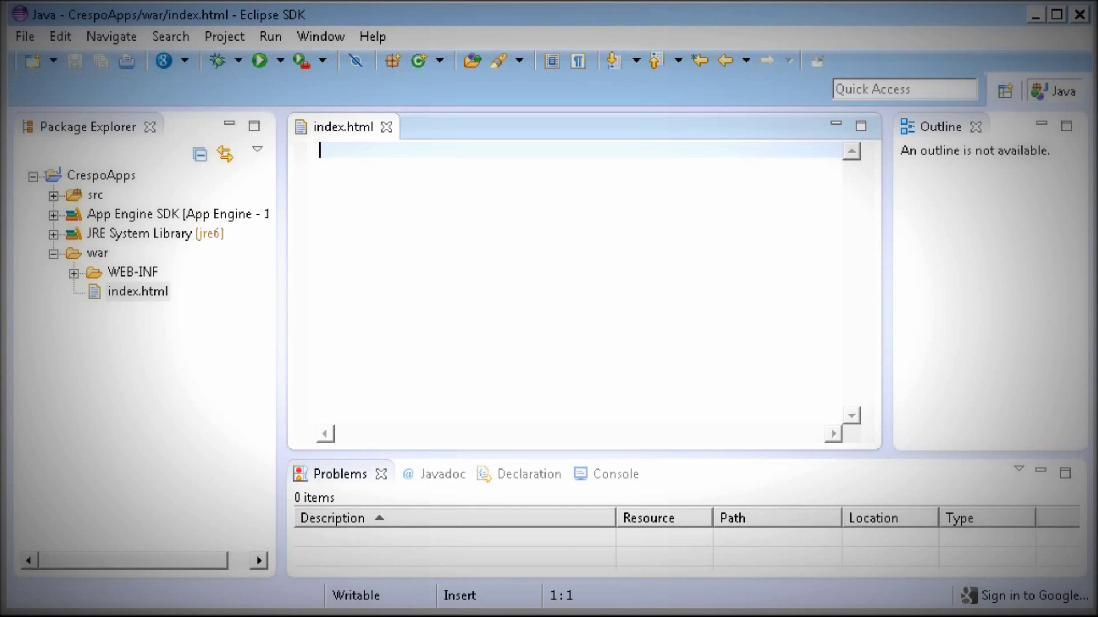
# Fill index.html with <html><body>Hello World</body></html> and save it.
pyautogui.write('<html><body>Hello</body></html>')
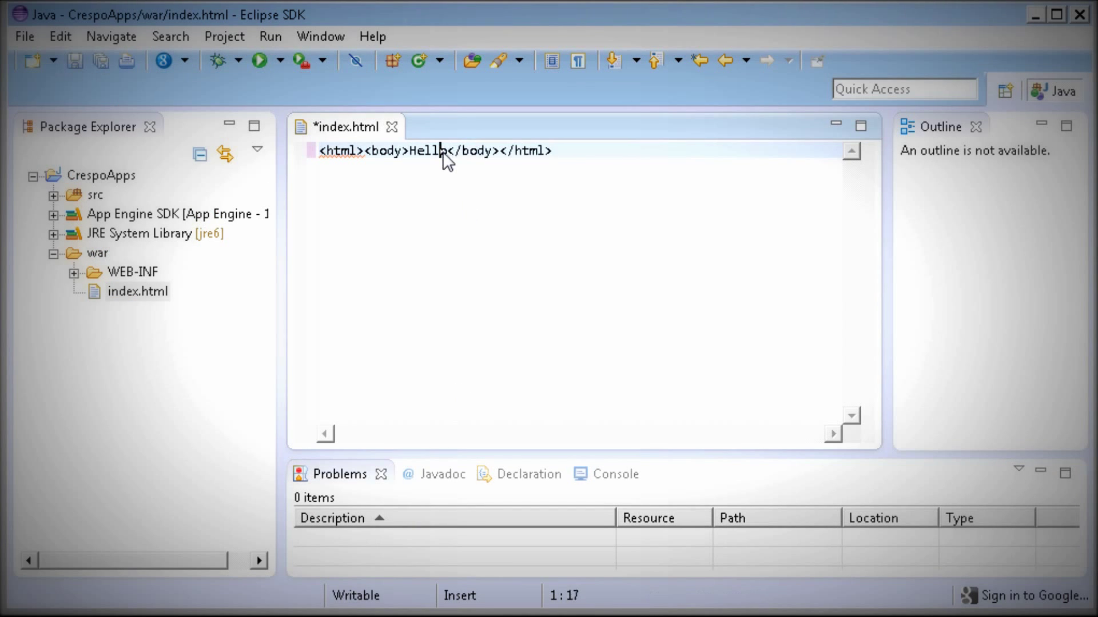
pyautogui.click(444, 153)
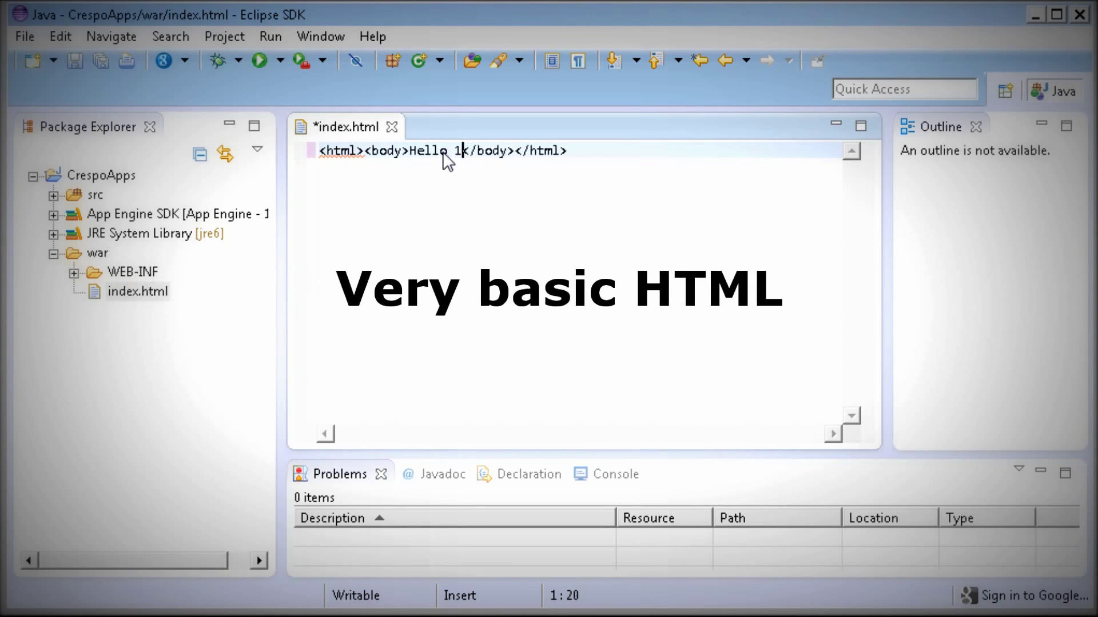
pyautogui.write('World')
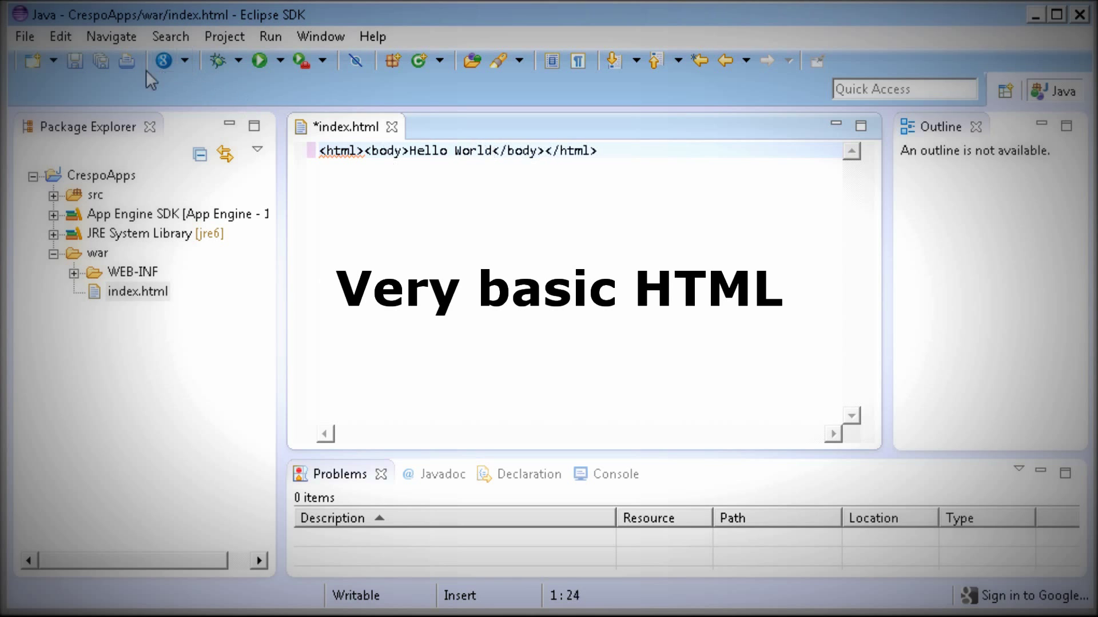
pyautogui.click(70, 63)
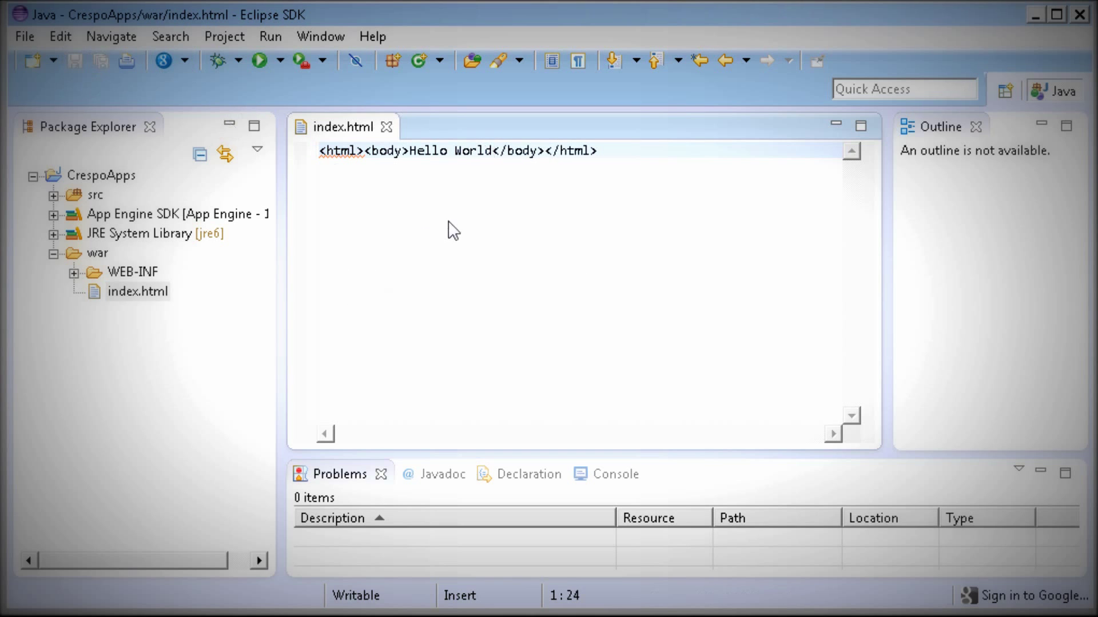
pyautogui.click(279, 61)
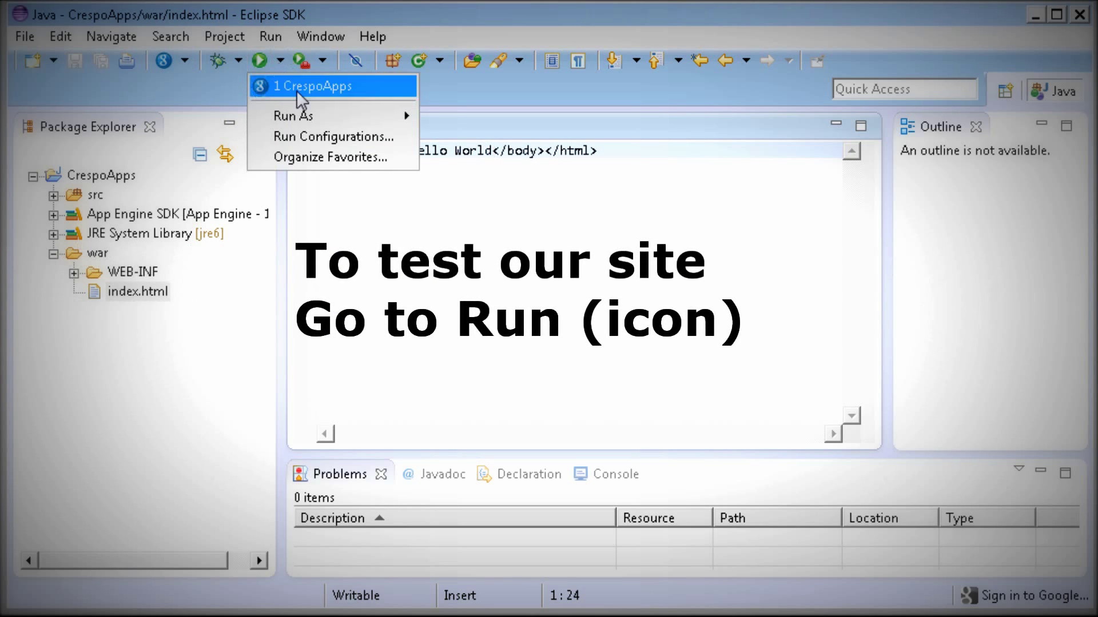
pyautogui.click(341, 90)
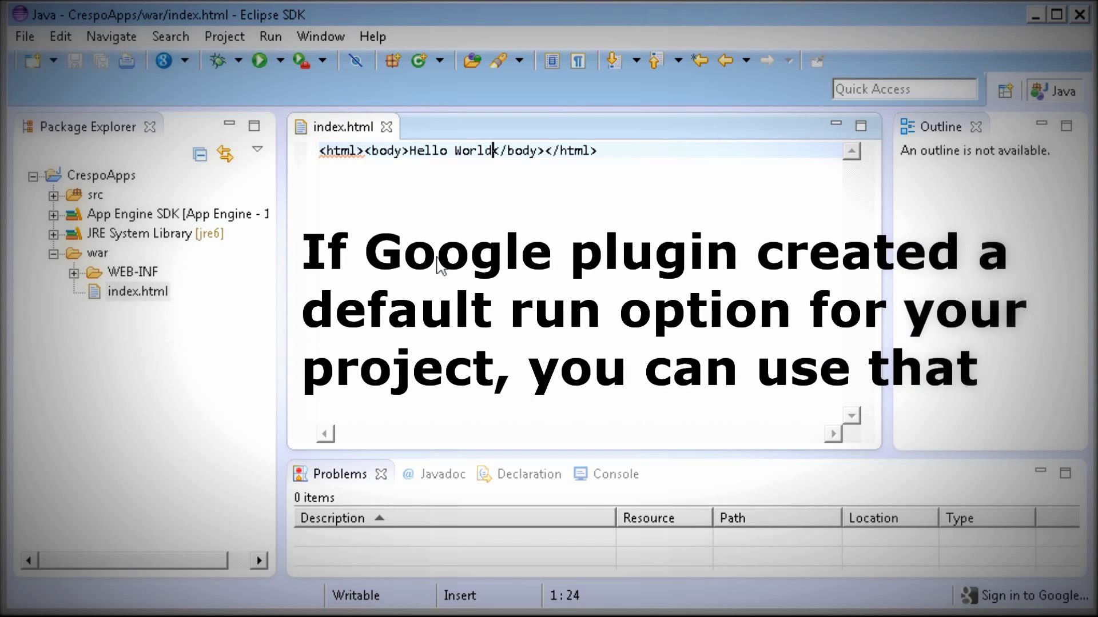
pyautogui.click(606, 479)
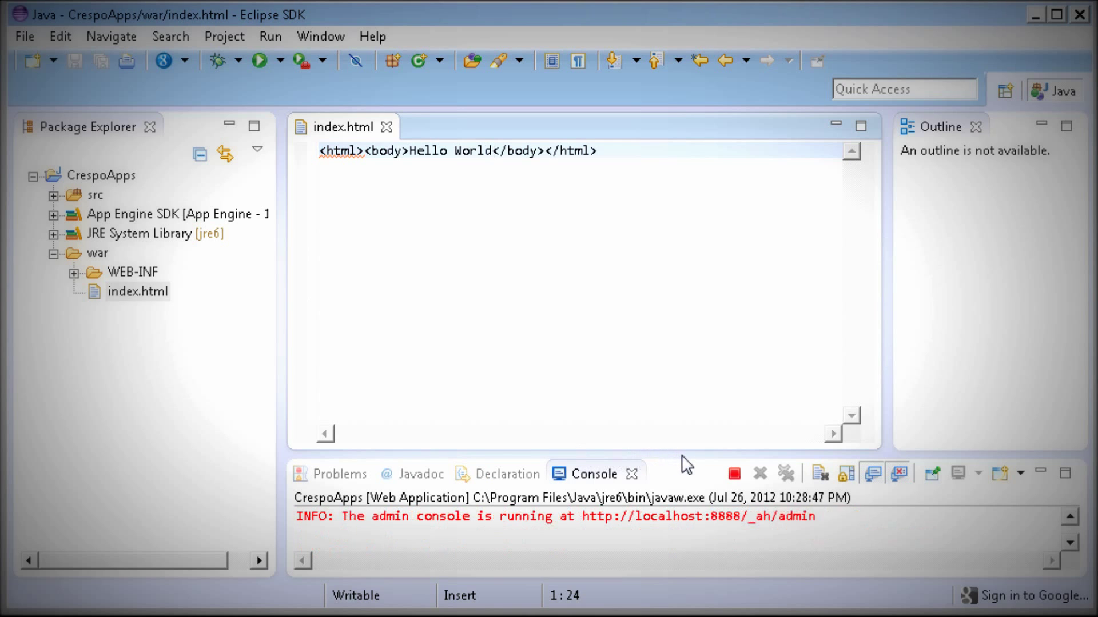
pyautogui.moveTo(682, 456); pyautogui.dragTo(682, 320)
pyautogui.moveTo(695, 493); pyautogui.dragTo(534, 498)
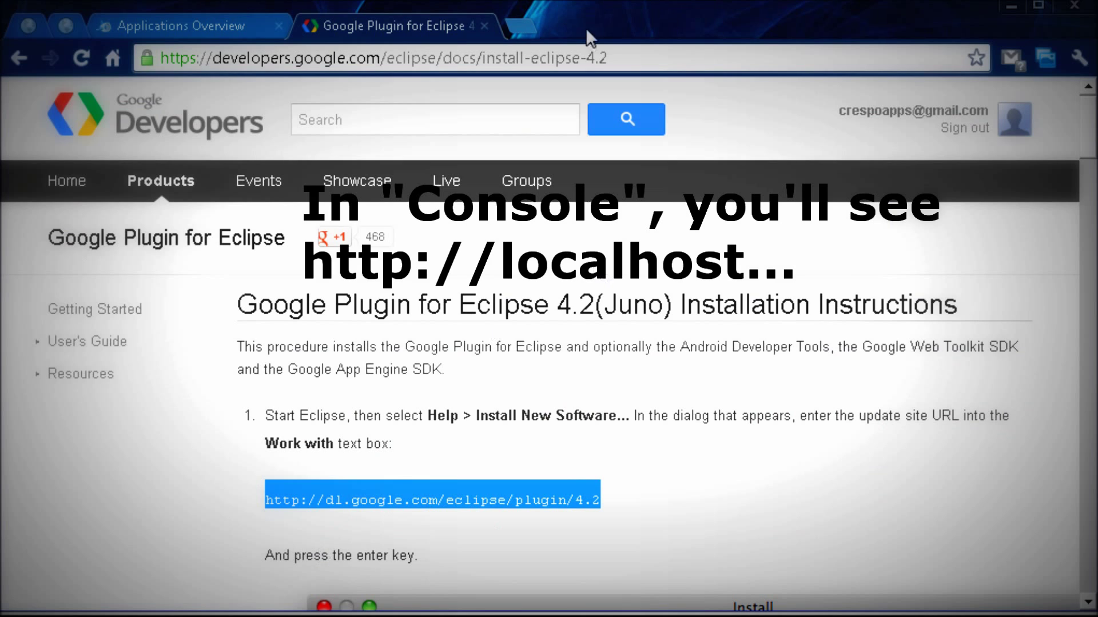
# Load the copied localhost:8888 address in a new Chrome tab.
pyautogui.click(529, 32)
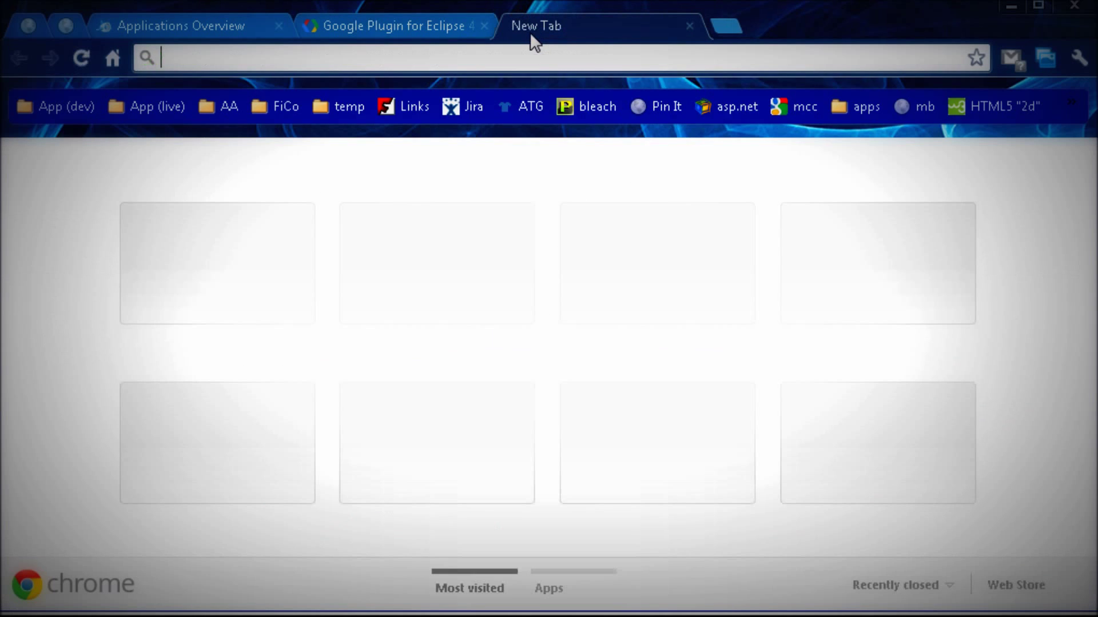
pyautogui.write('http://localhost:8888/')
pyautogui.press('Return')
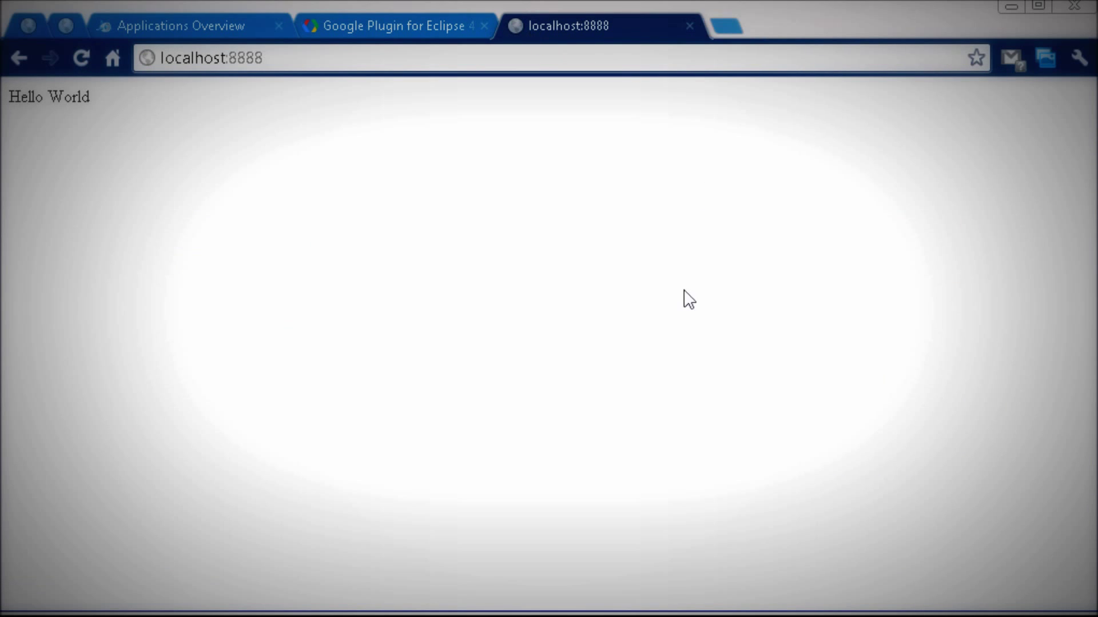
# View the local page's HTML source alongside the rendered Hello World page.
pyautogui.rightClick(733, 447)
pyautogui.click(789, 607)
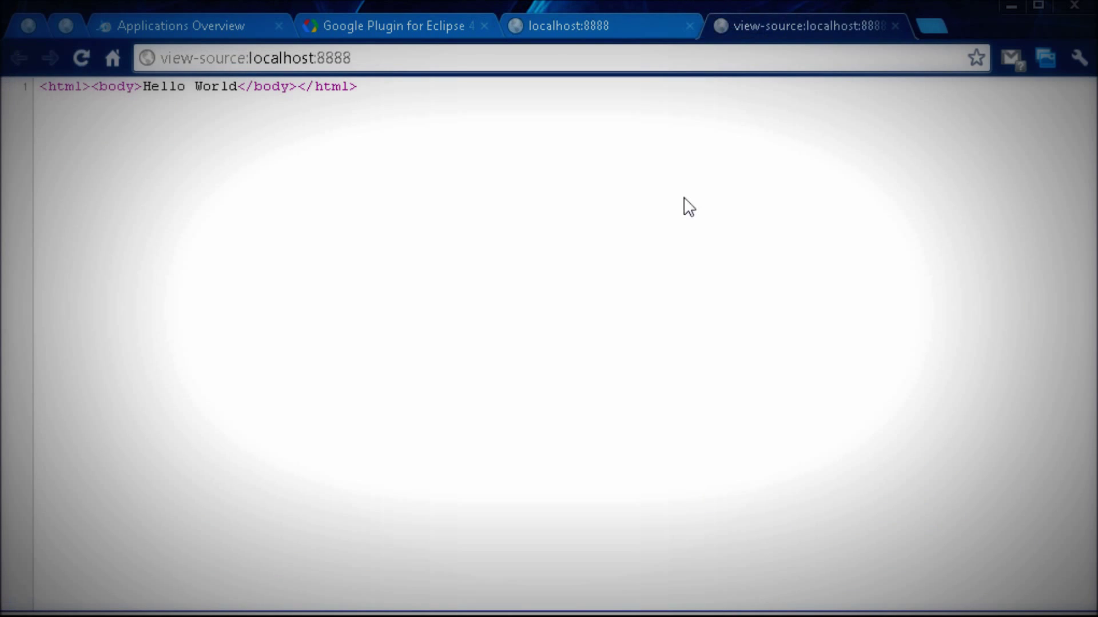
pyautogui.click(617, 32)
pyautogui.click(775, 32)
# Append '123' after World in index.html, save, and reload the local page in Chrome.
pyautogui.hotkey('alt', 'Tab')
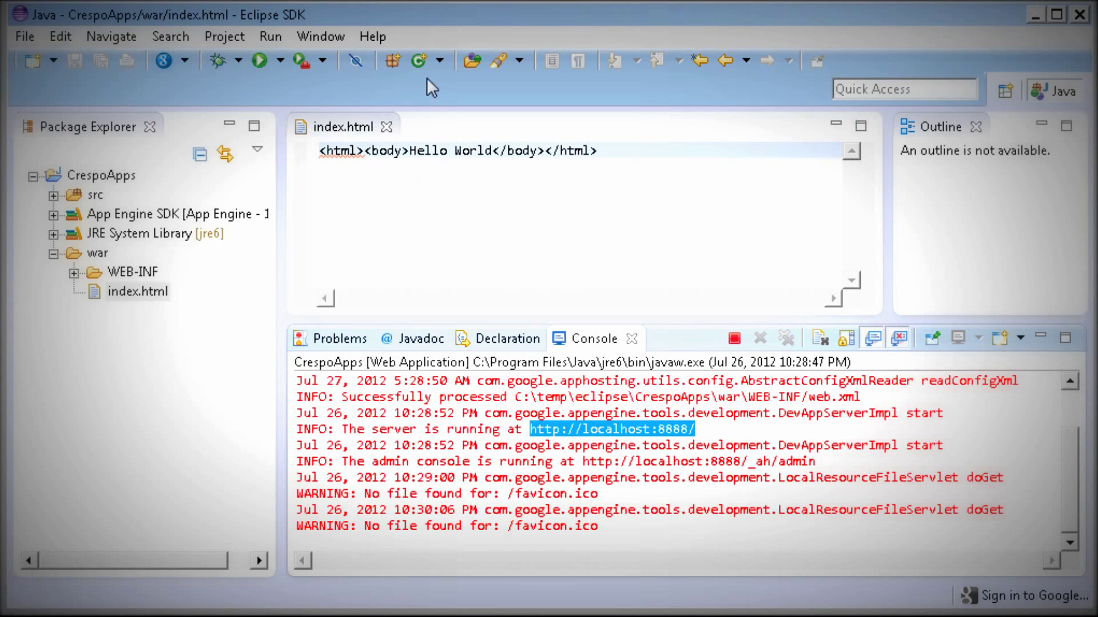
pyautogui.click(491, 147)
pyautogui.write('123')
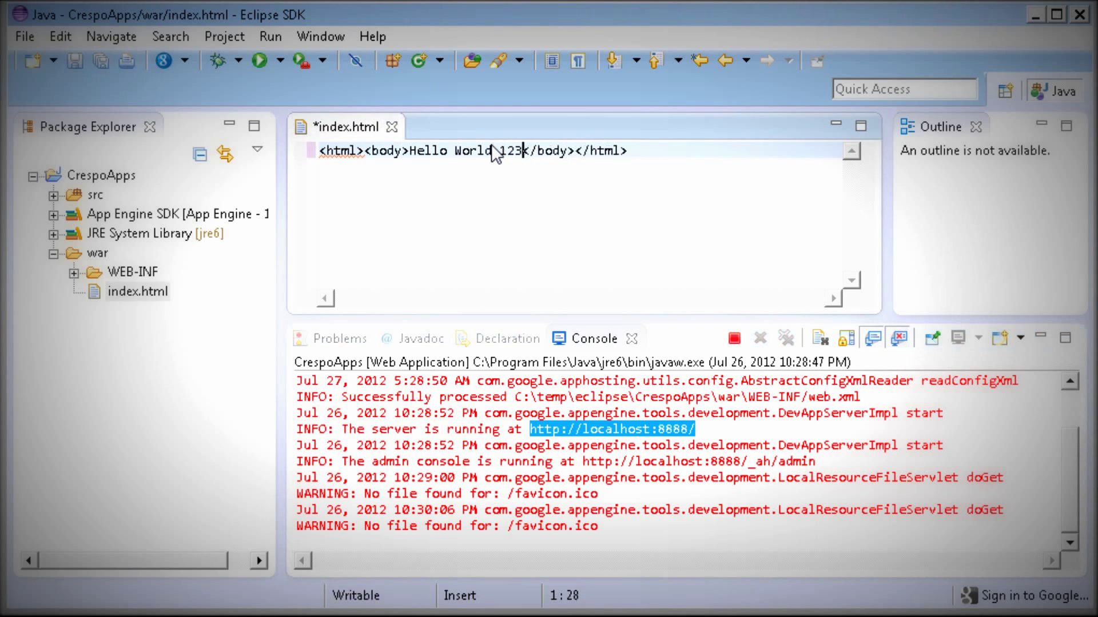
pyautogui.click(74, 60)
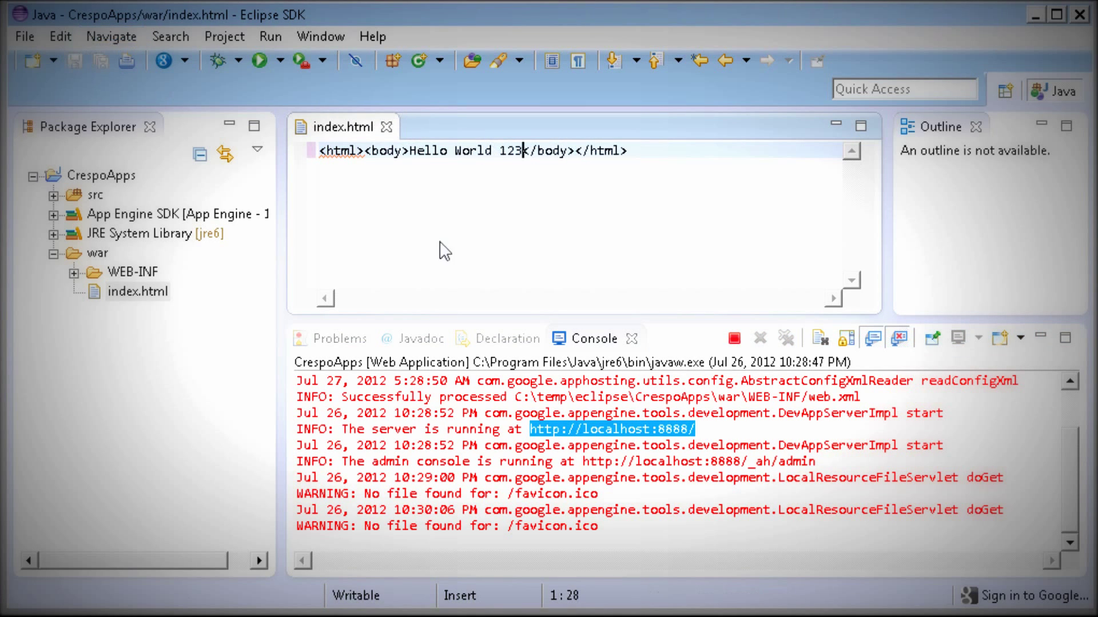
pyautogui.hotkey('alt', 'Tab')
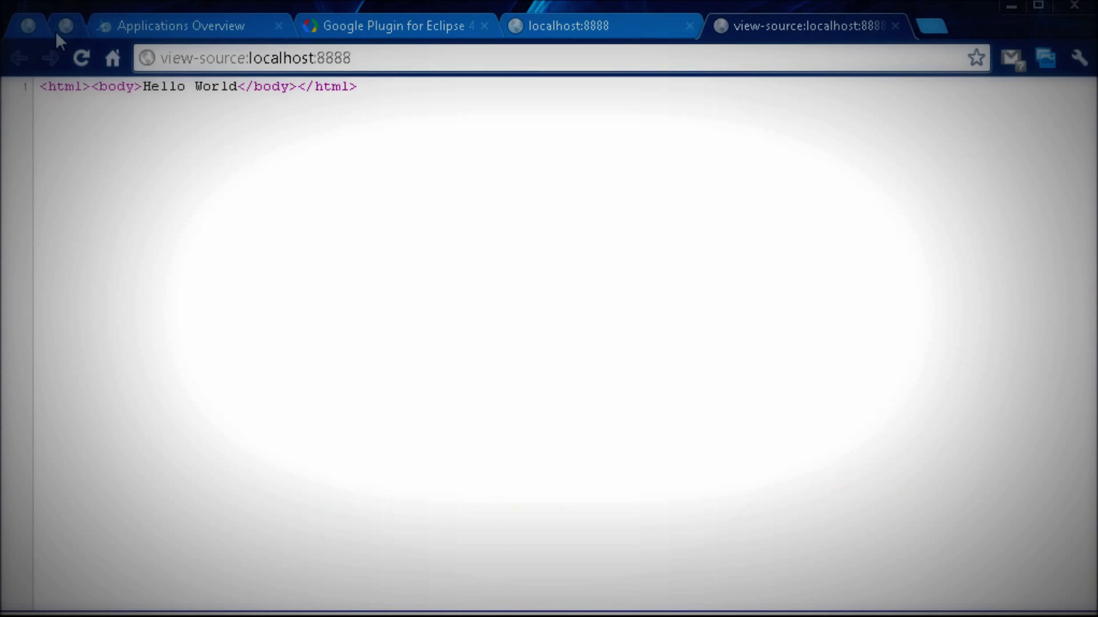
pyautogui.click(81, 57)
pyautogui.click(631, 21)
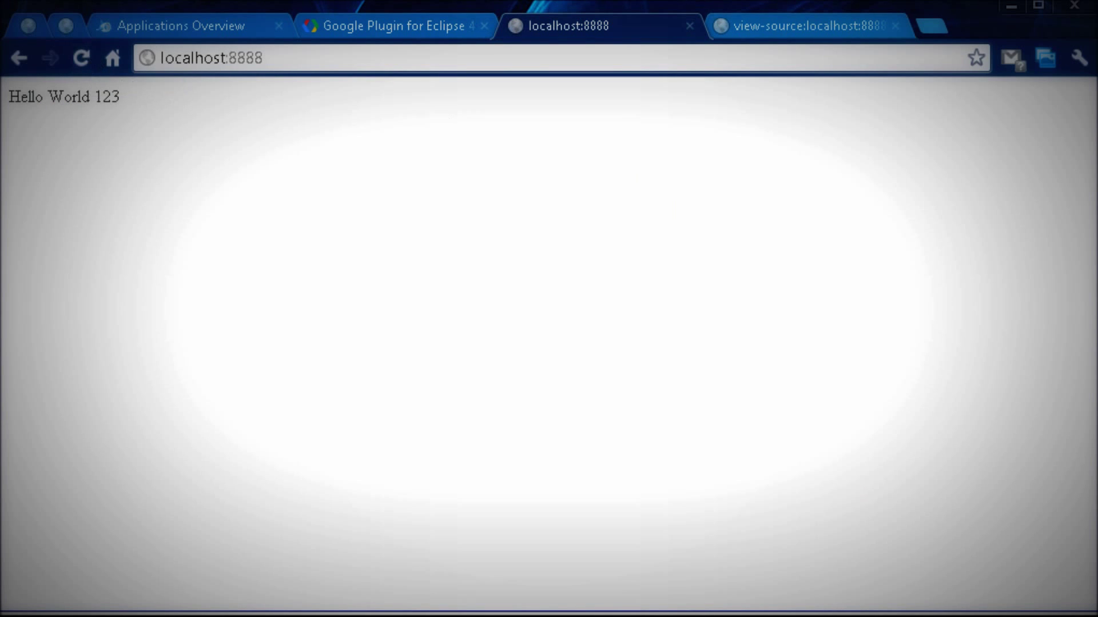
# Change the greeting to 'Hello Crespo Apps', save index.html, and view the reloaded page source.
pyautogui.hotkey('alt', 'Tab')
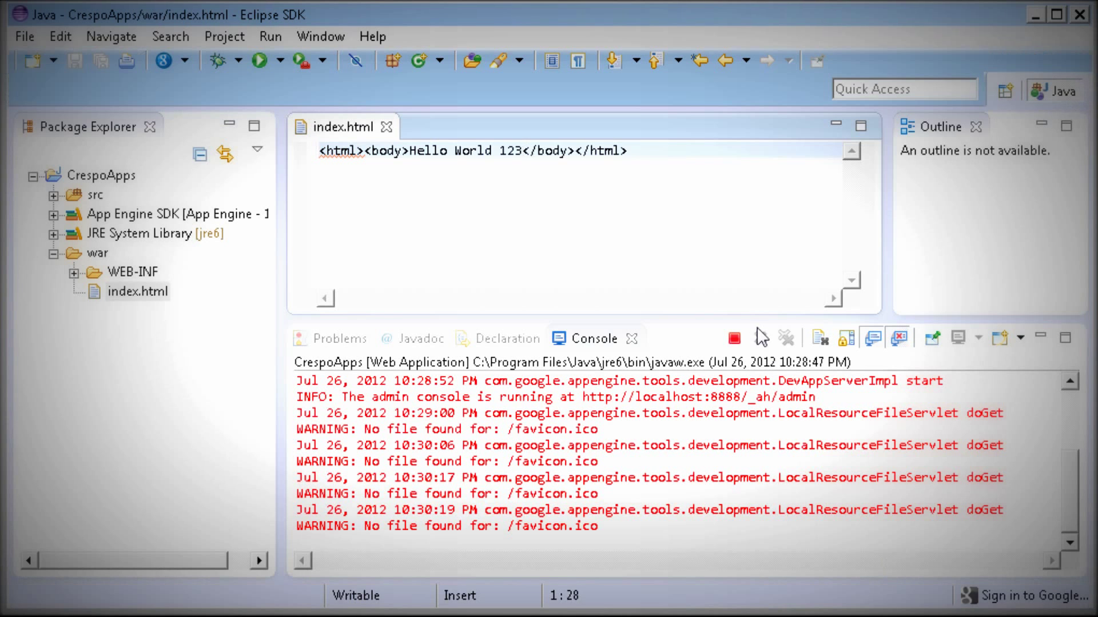
pyautogui.press('BackSpace')
pyautogui.press('BackSpace')
pyautogui.press('BackSpace')
pyautogui.press('BackSpace')
pyautogui.press('BackSpace')
pyautogui.press('BackSpace')
pyautogui.press('BackSpace')
pyautogui.press('BackSpace')
pyautogui.press('BackSpace')
pyautogui.write('Crespo Apps')
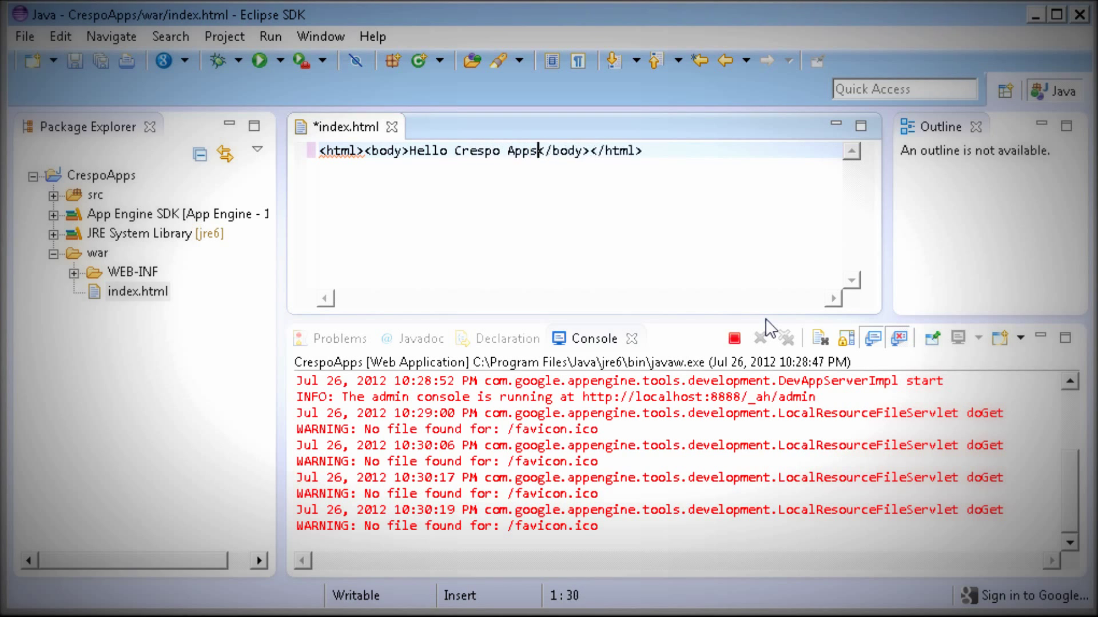
pyautogui.click(75, 60)
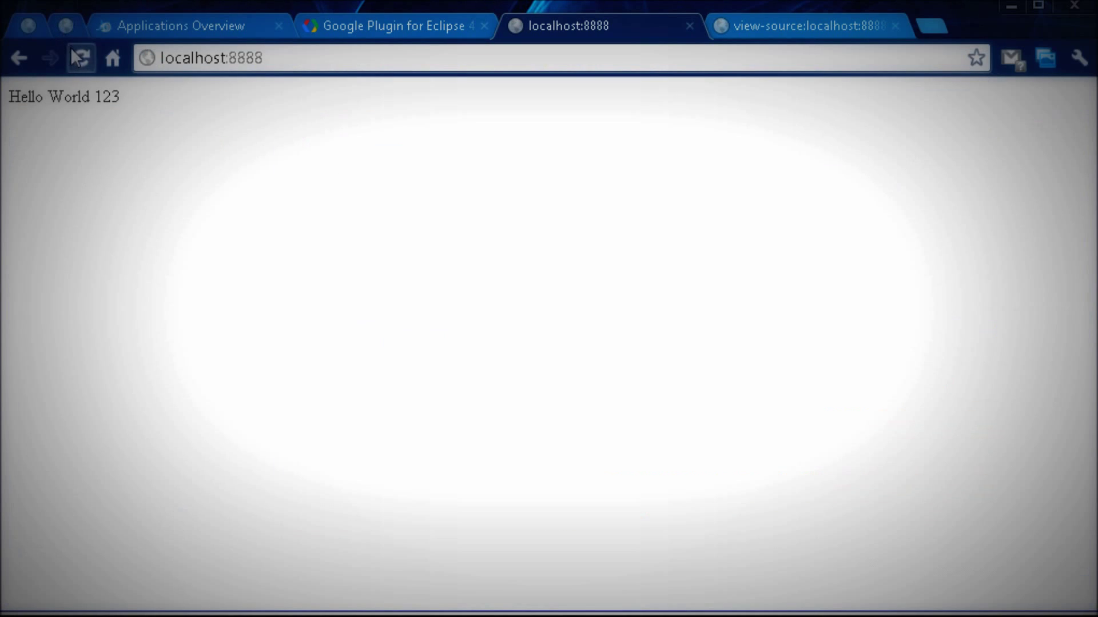
pyautogui.click(73, 52)
pyautogui.rightClick(605, 183)
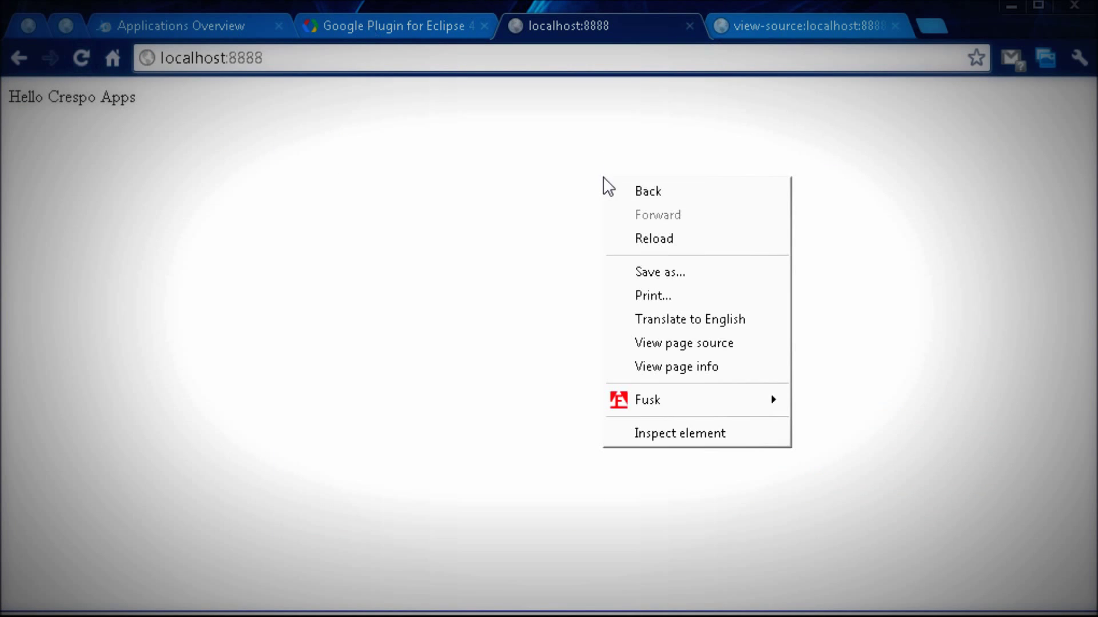
pyautogui.click(681, 346)
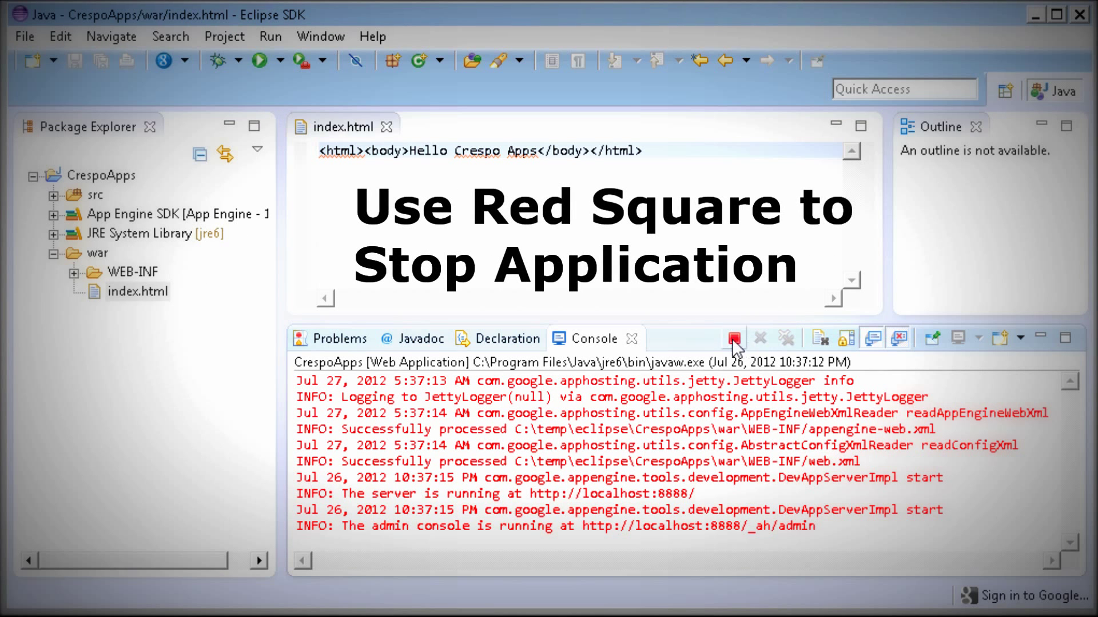
# Stop the local server, start Deploy to App Engine, and sign in to Google granting plugin access.
pyautogui.click(734, 339)
pyautogui.click(184, 60)
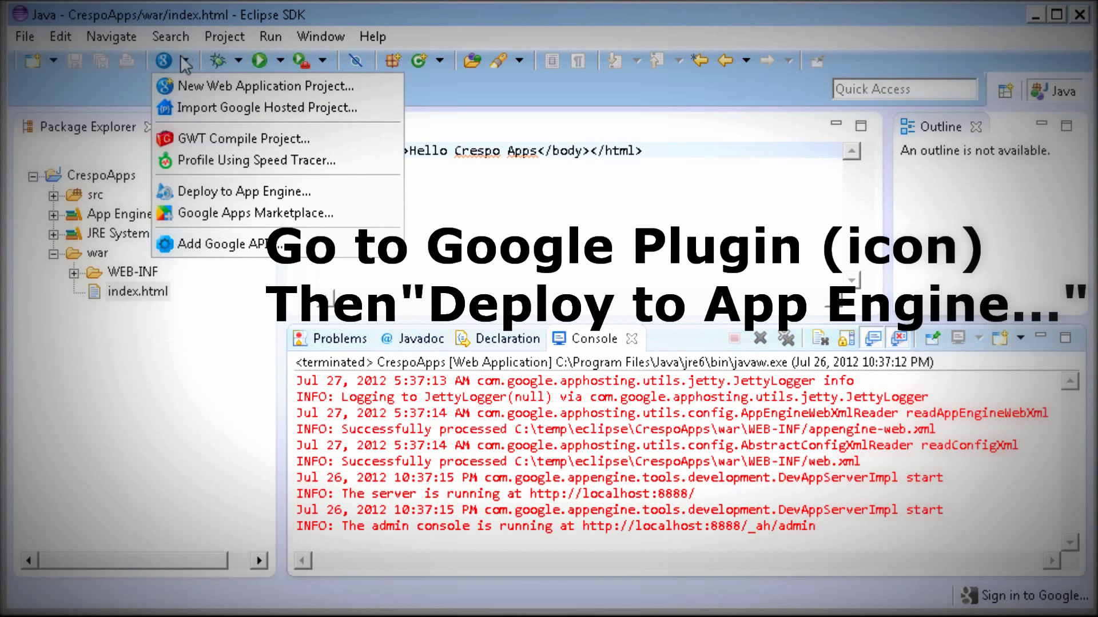
pyautogui.click(229, 192)
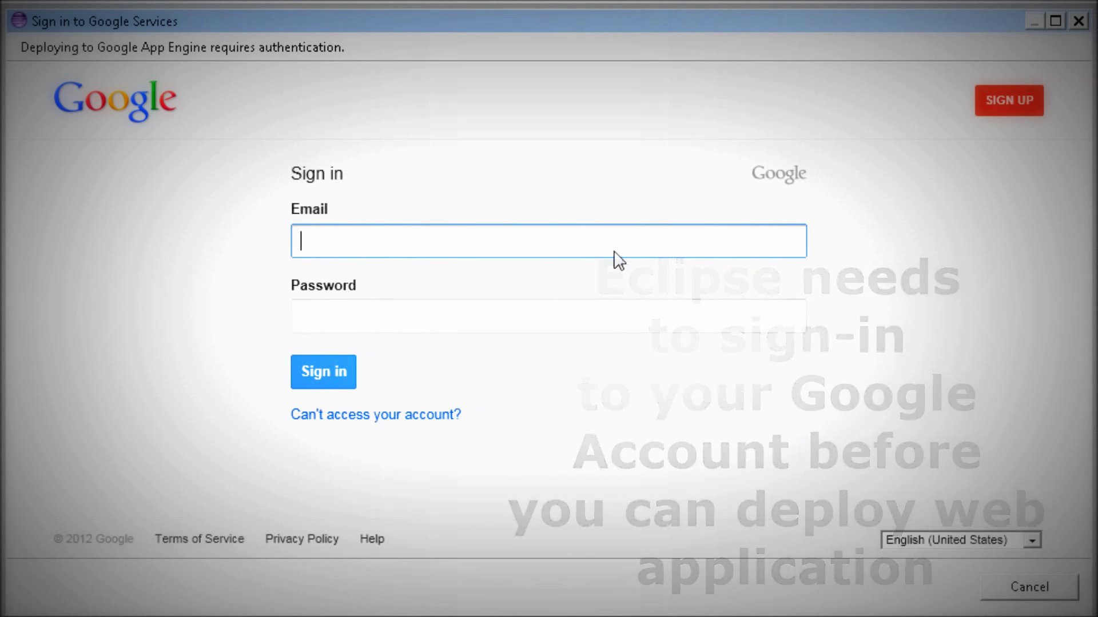
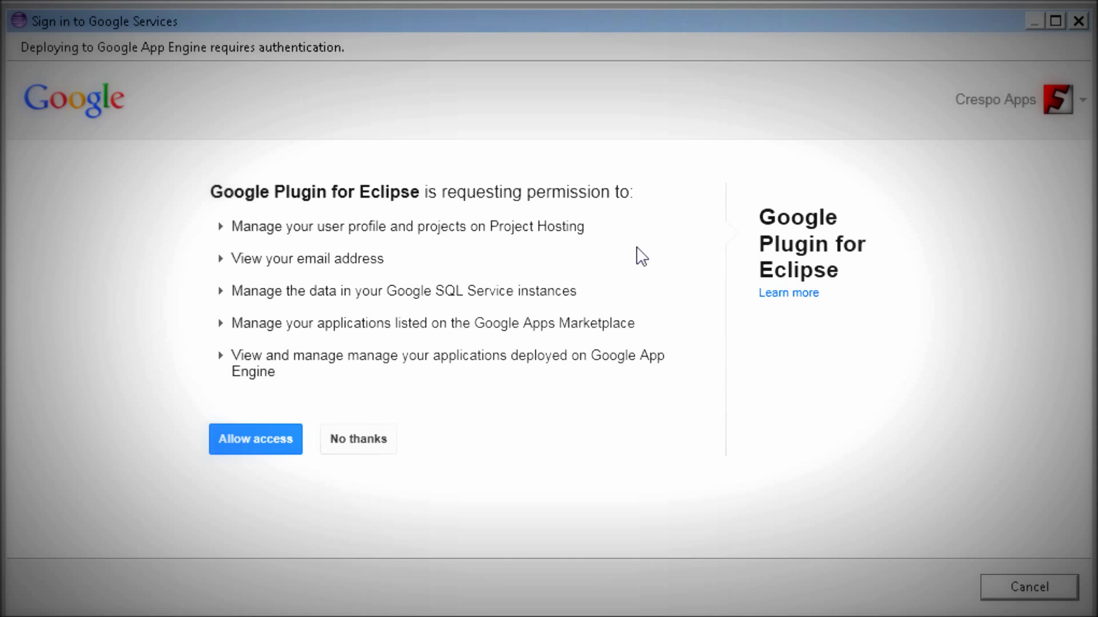
pyautogui.click(282, 429)
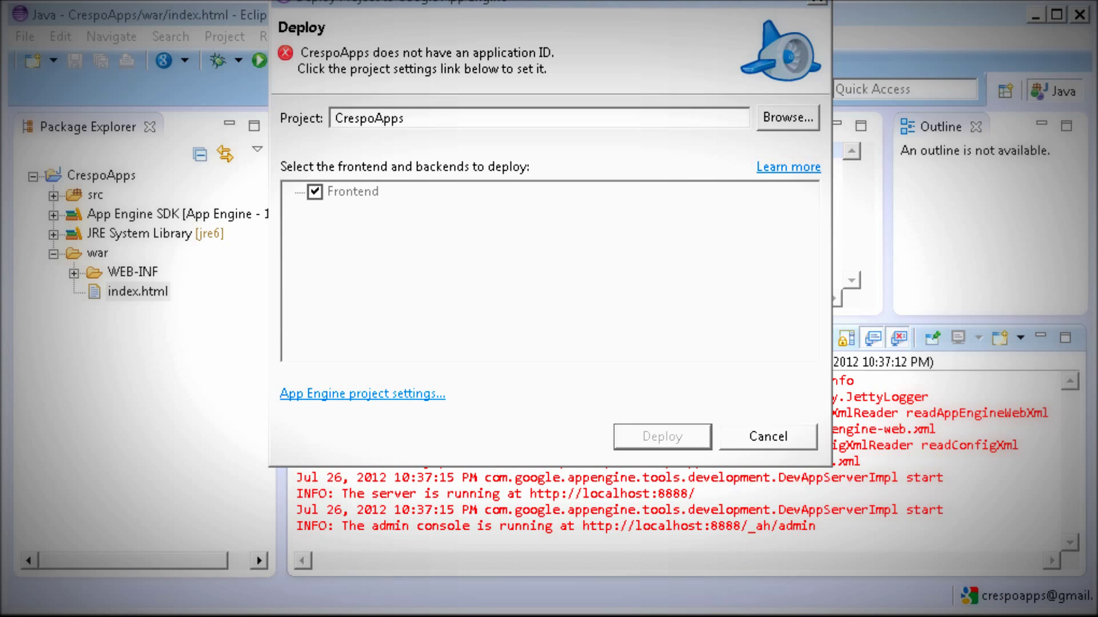
# Set crespoapps as the Application ID in the project's App Engine settings.
pyautogui.moveTo(628, 7); pyautogui.dragTo(628, 57)
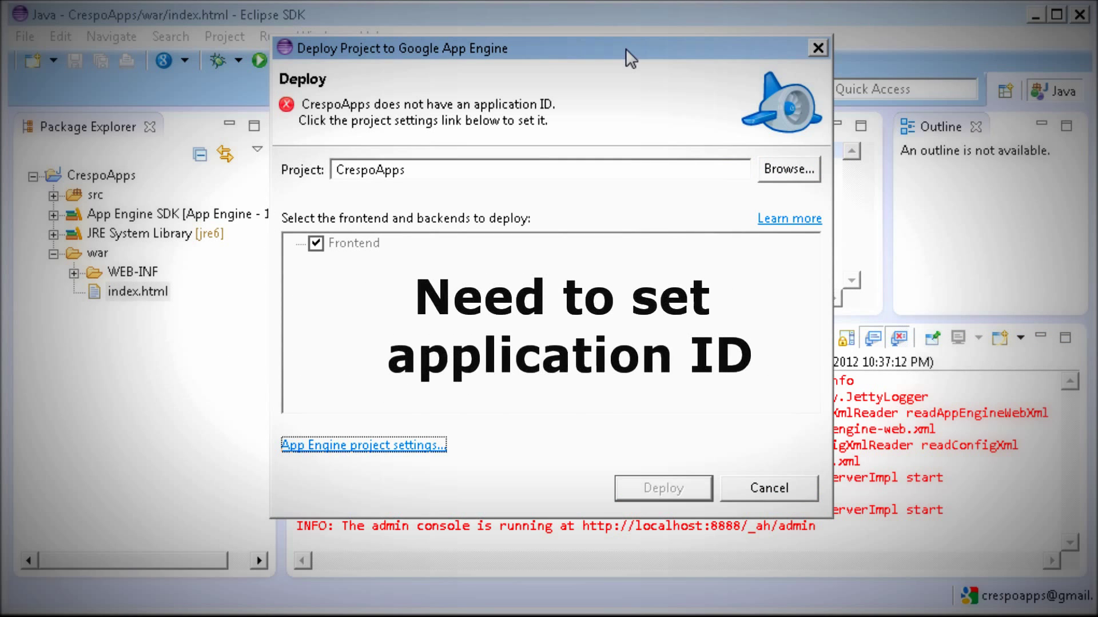
pyautogui.moveTo(472, 112); pyautogui.dragTo(556, 106)
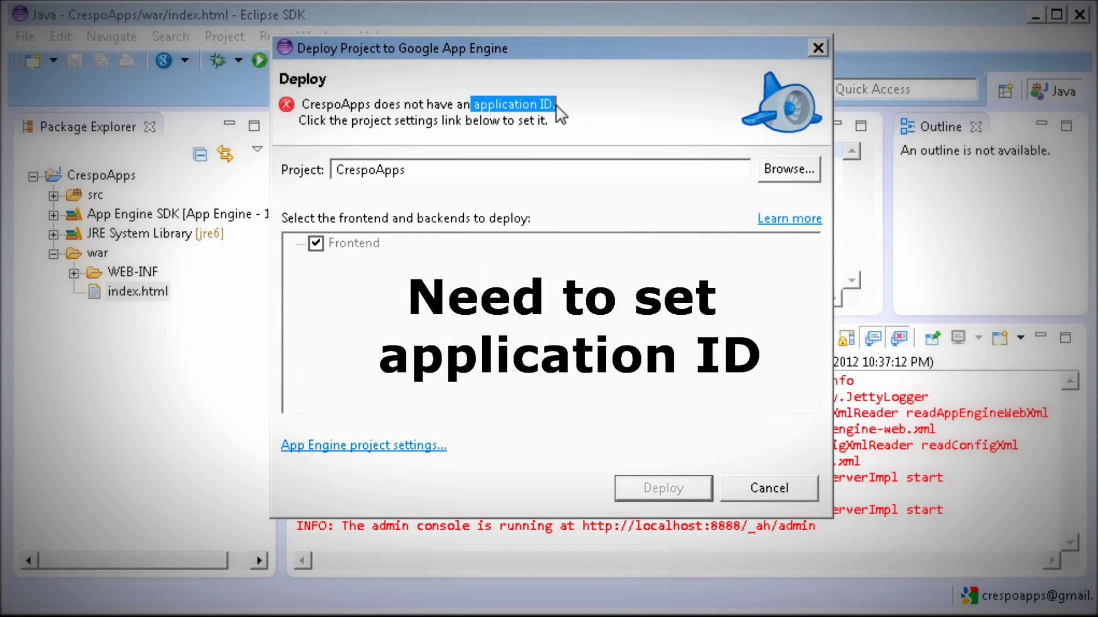
pyautogui.click(320, 445)
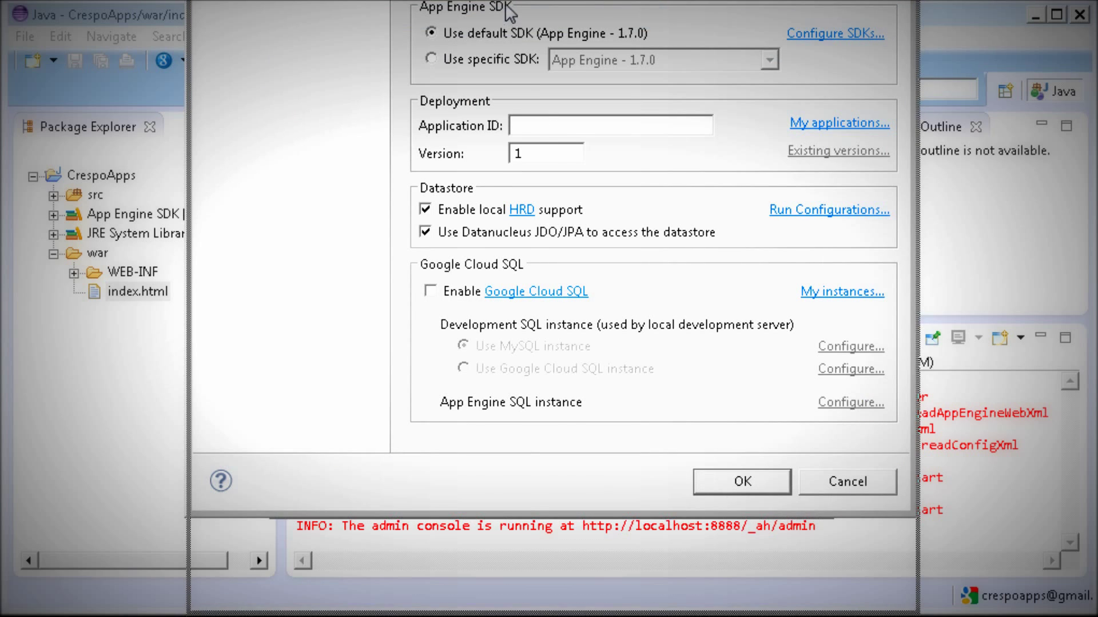
pyautogui.moveTo(503, 7); pyautogui.dragTo(503, 104)
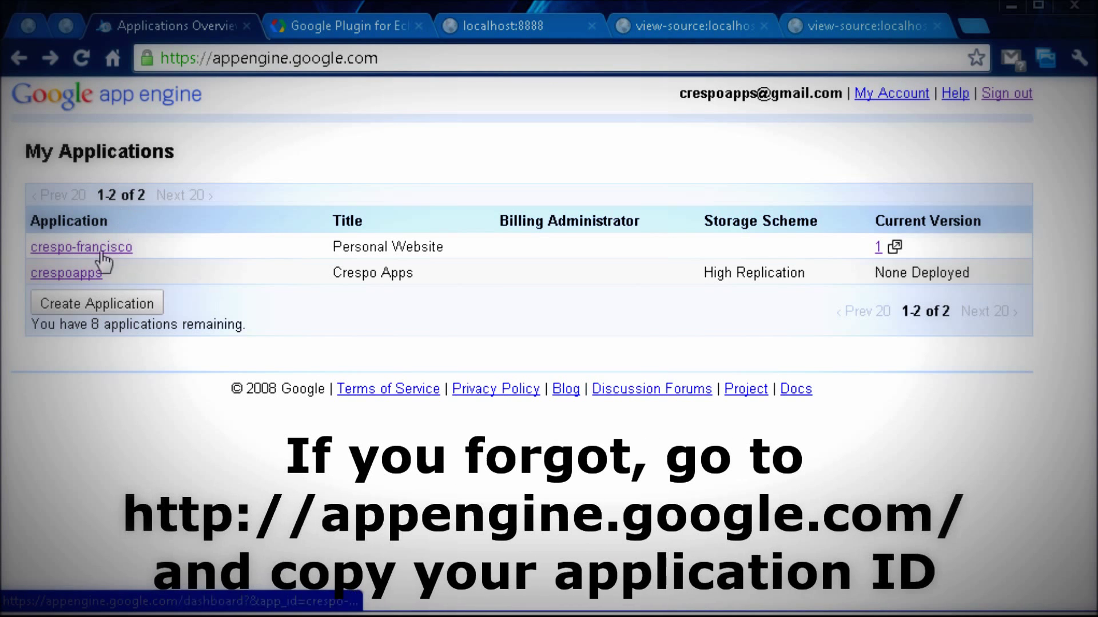
pyautogui.moveTo(112, 271); pyautogui.dragTo(34, 276)
pyautogui.hotkey('ctrl', 'c')
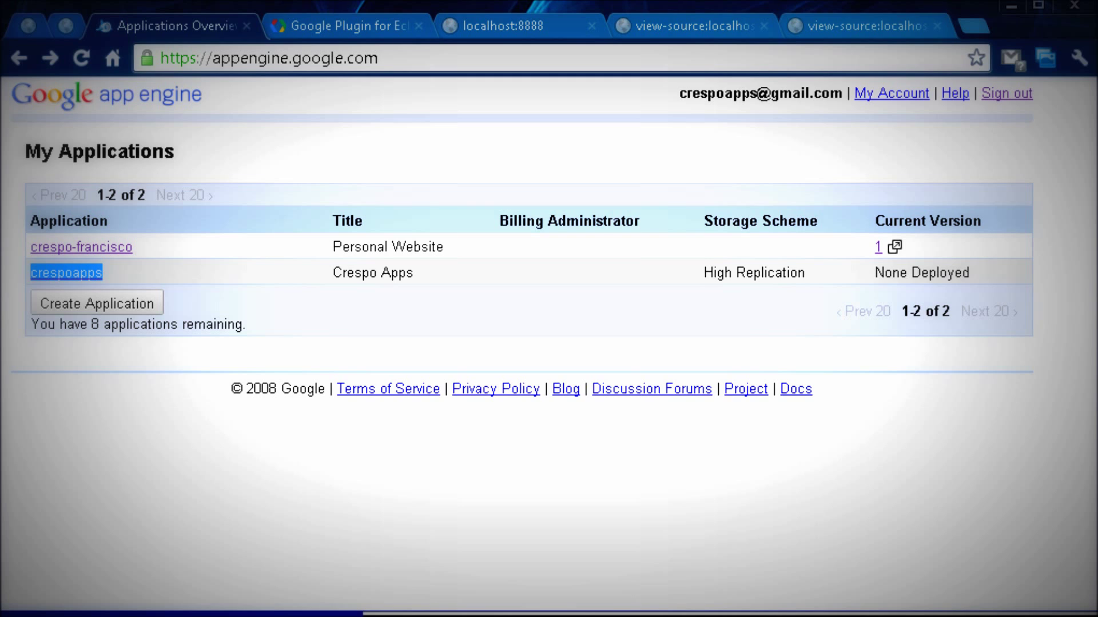
pyautogui.hotkey('alt', 'Tab')
pyautogui.click(585, 224)
pyautogui.hotkey('ctrl', 'v')
pyautogui.click(746, 577)
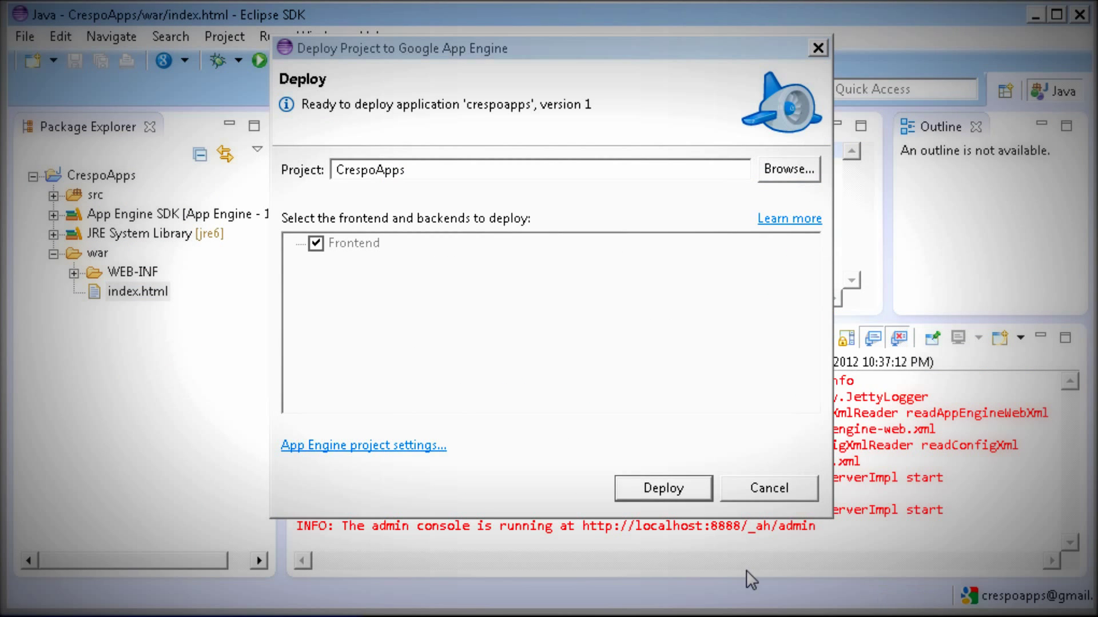
# Deploy application crespoapps, version 1, to Google App Engine.
pyautogui.moveTo(466, 108); pyautogui.dragTo(579, 109)
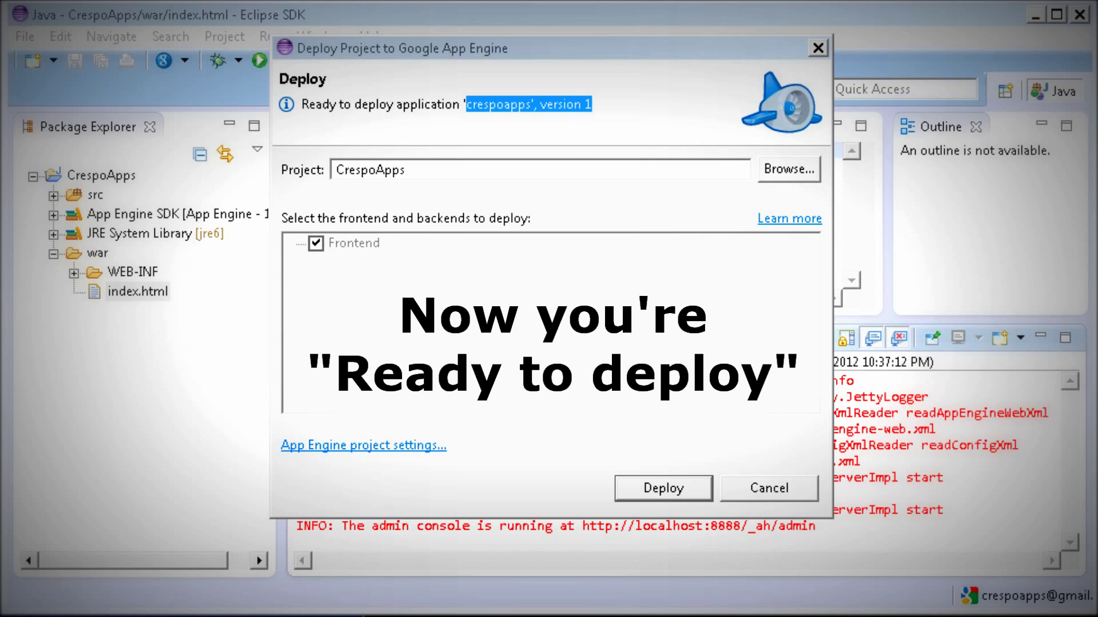
pyautogui.click(630, 492)
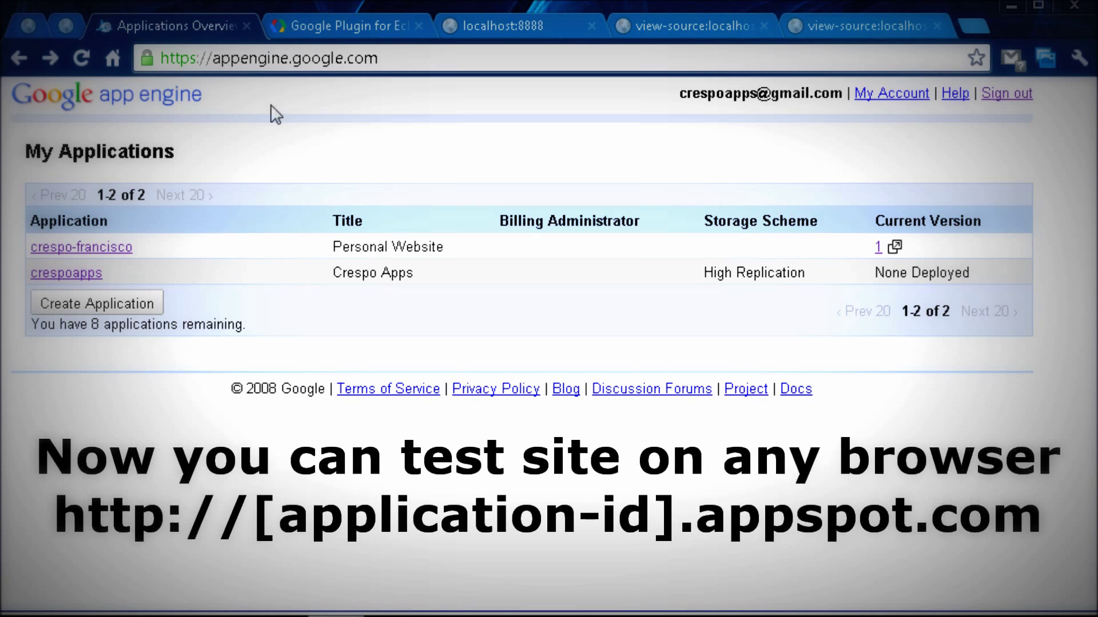
# Load crespoapps.appspot.com in a new Chrome tab.
pyautogui.click(243, 58)
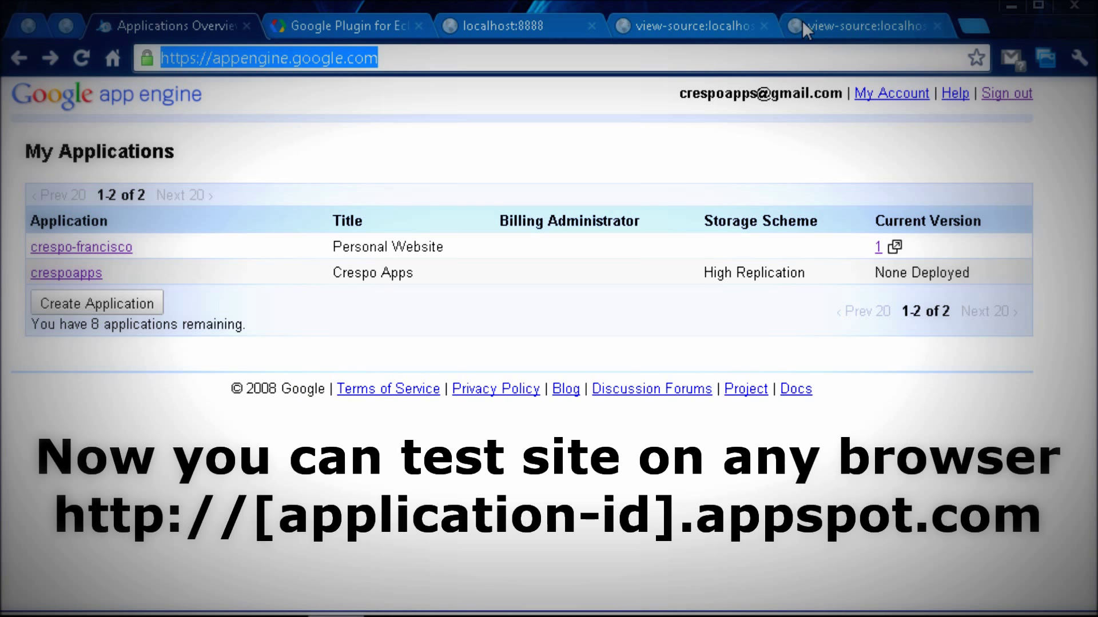
pyautogui.click(979, 35)
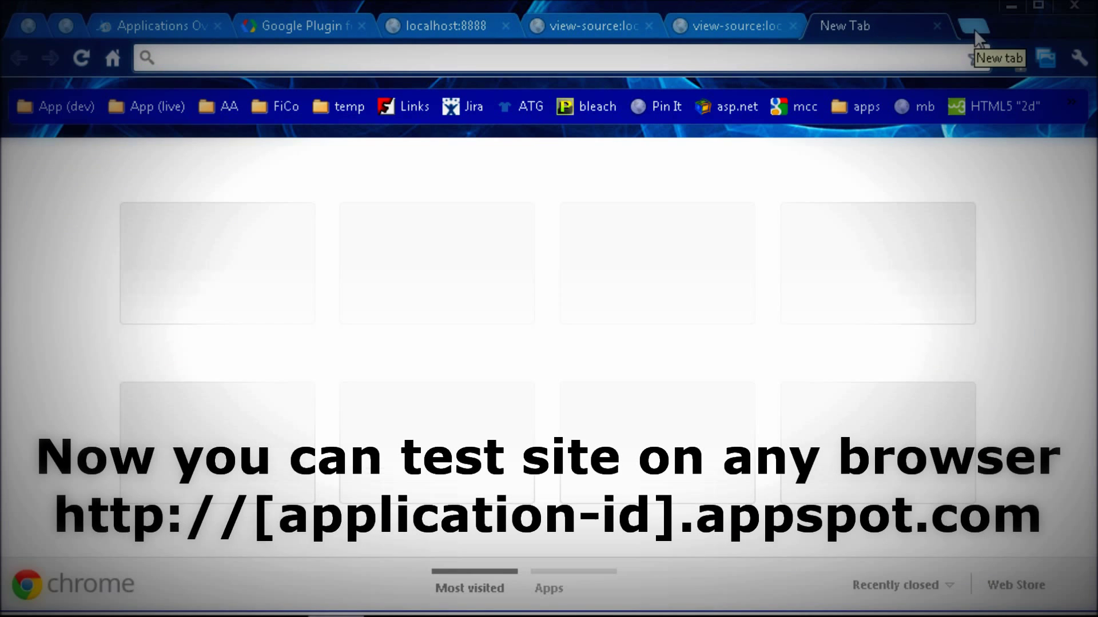
pyautogui.write('crespoa')
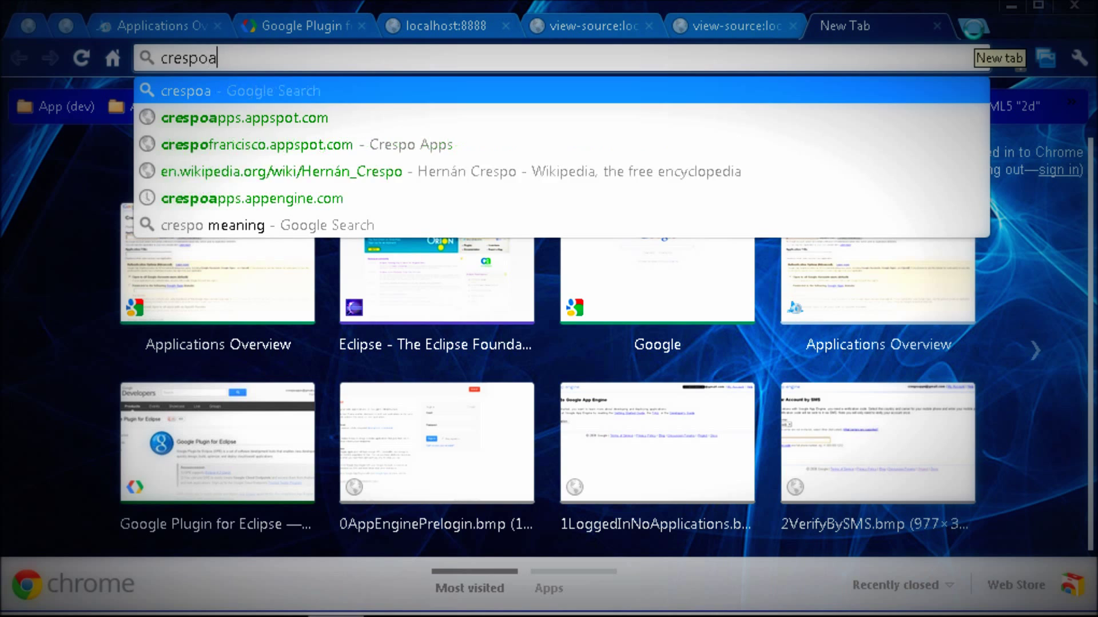
pyautogui.write('pps.app')
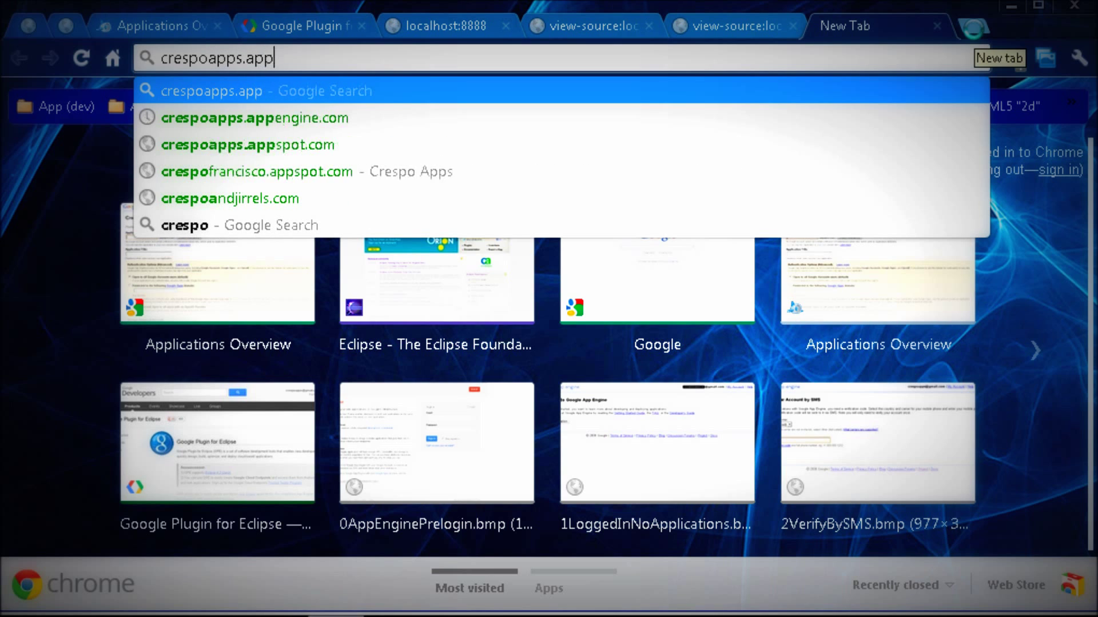
pyautogui.write('spot.com')
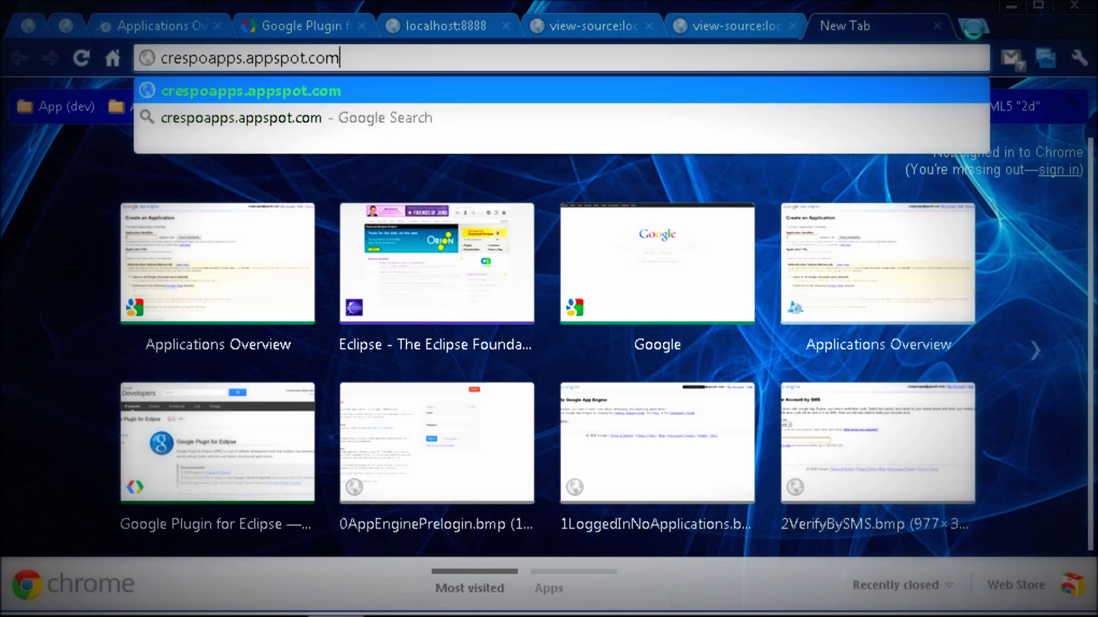
pyautogui.press('Return')
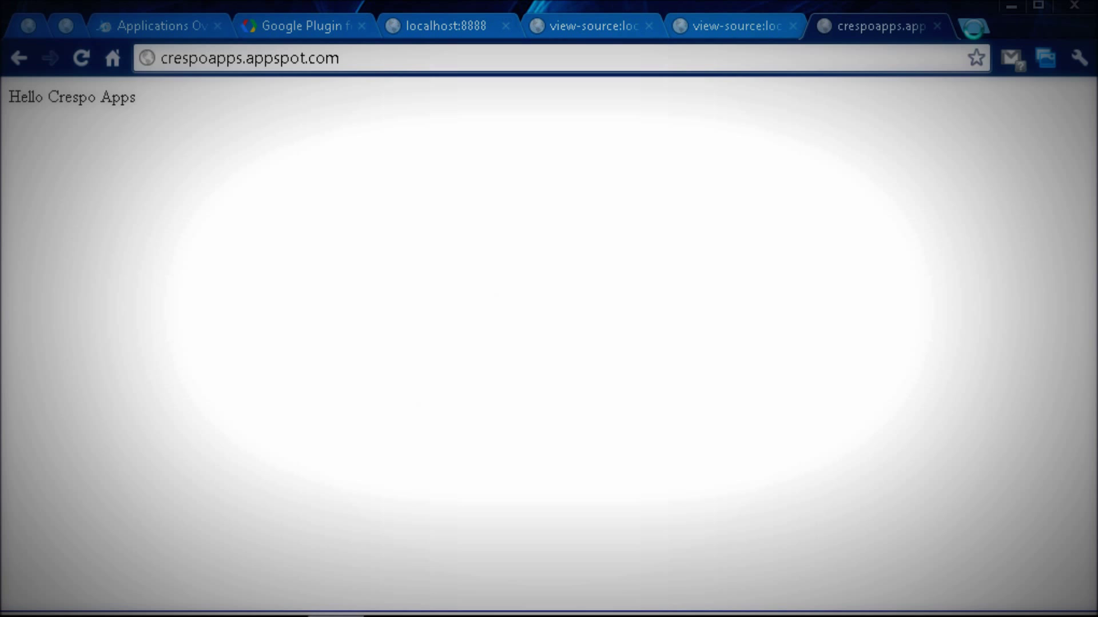
# Open the crespoapps application's Application Settings in App Engine.
pyautogui.click(158, 26)
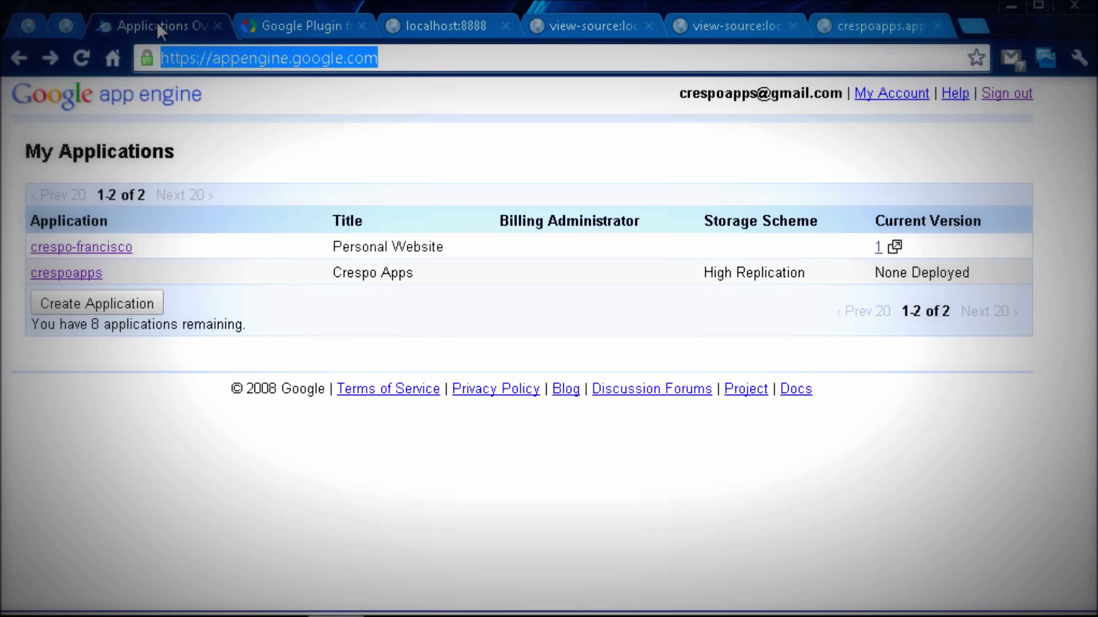
pyautogui.click(71, 274)
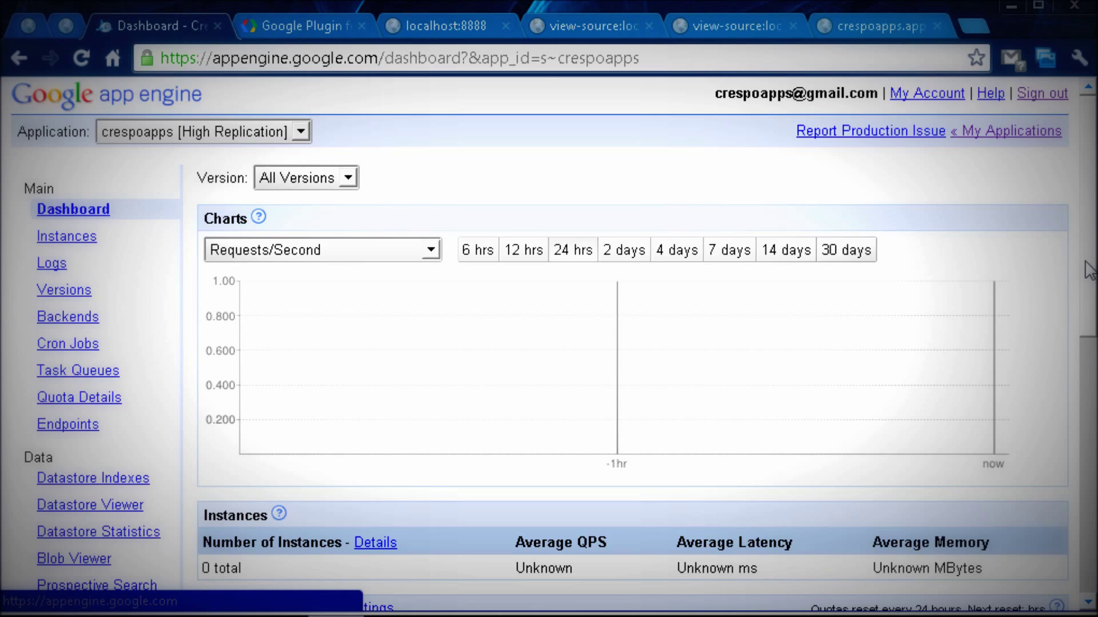
pyautogui.moveTo(1089, 268); pyautogui.dragTo(1062, 400)
pyautogui.click(95, 438)
# Follow the Application Default Version URL link to the live Hello Crespo Apps page.
pyautogui.moveTo(360, 445); pyautogui.dragTo(191, 426)
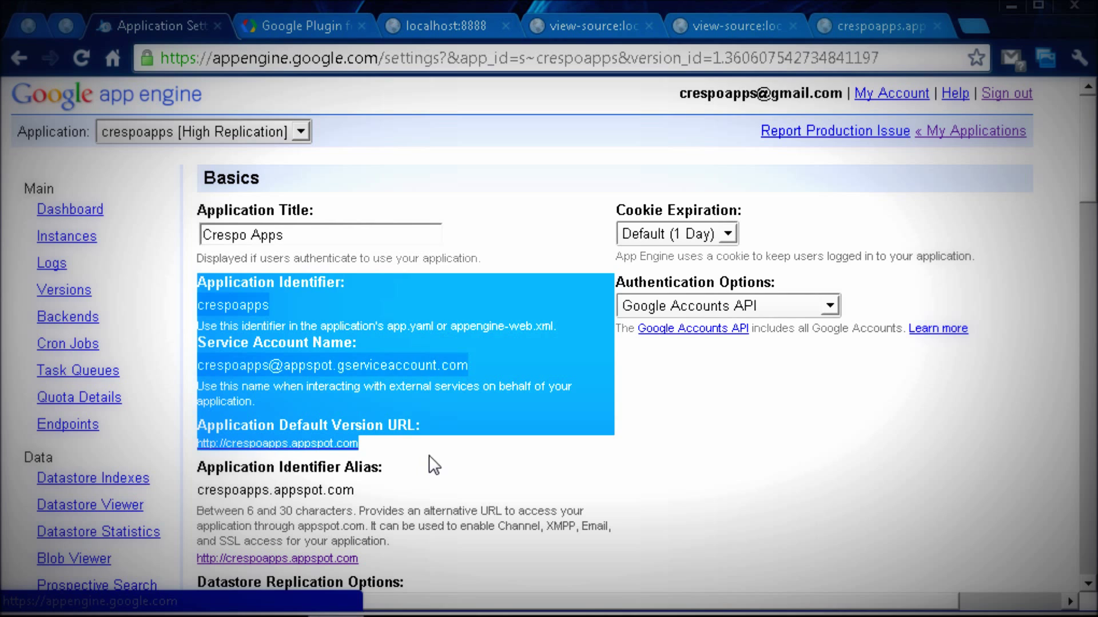
pyautogui.click(405, 456)
pyautogui.click(337, 443)
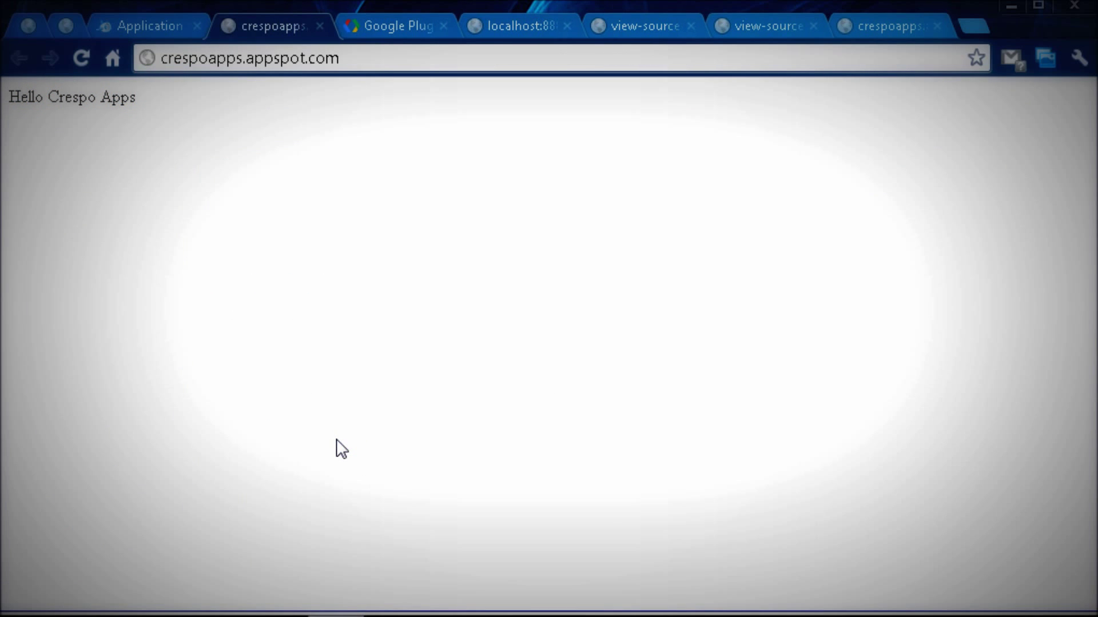
pyautogui.moveTo(137, 98); pyautogui.dragTo(9, 97)
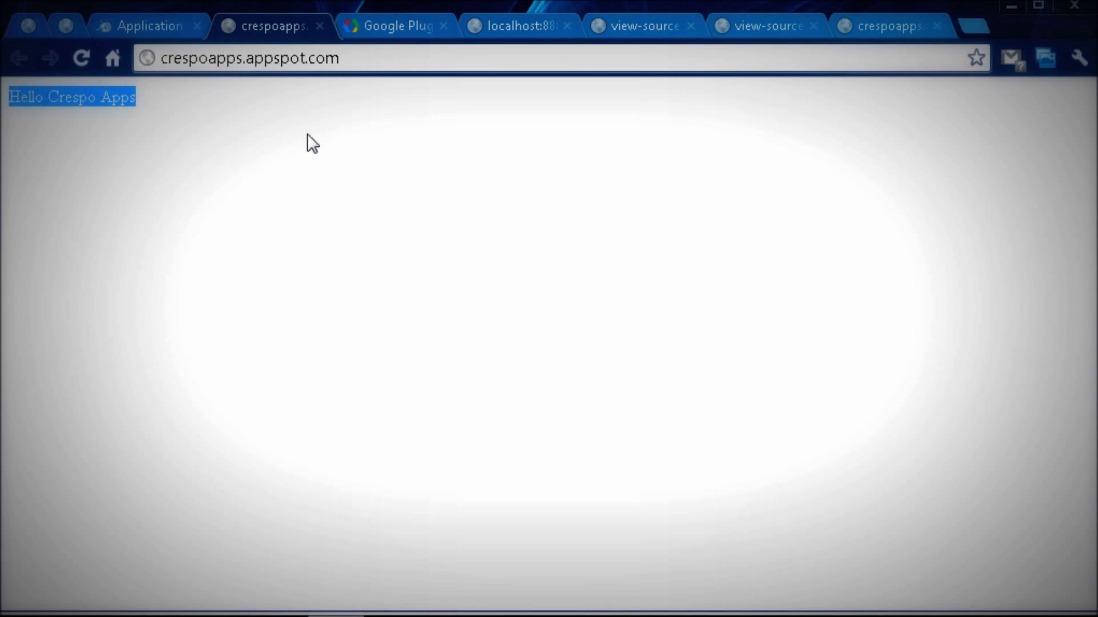
pyautogui.click(334, 132)
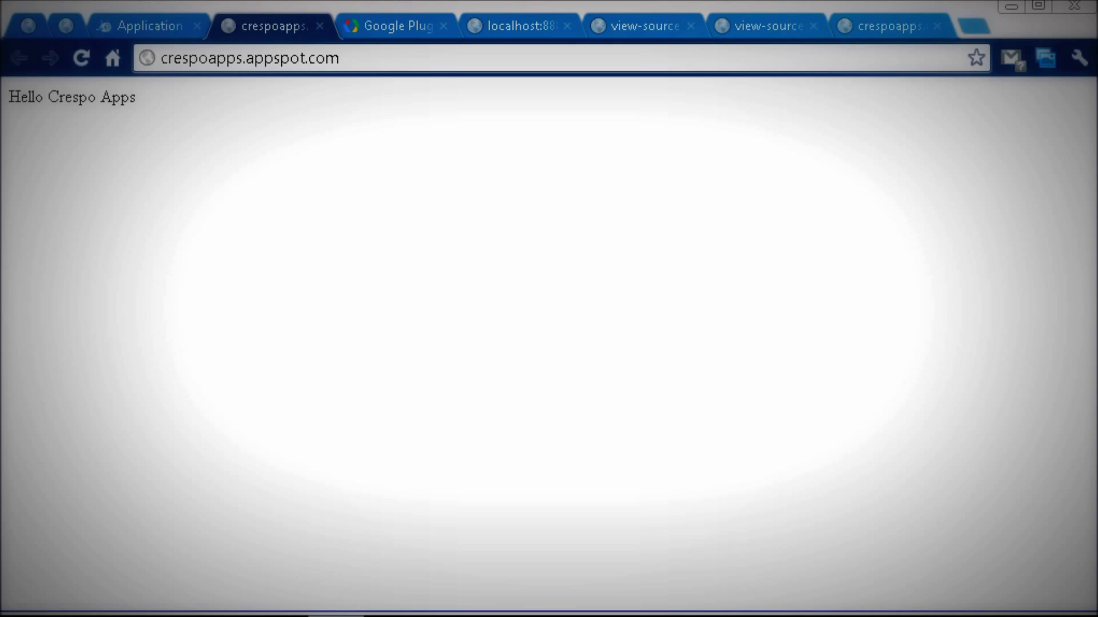